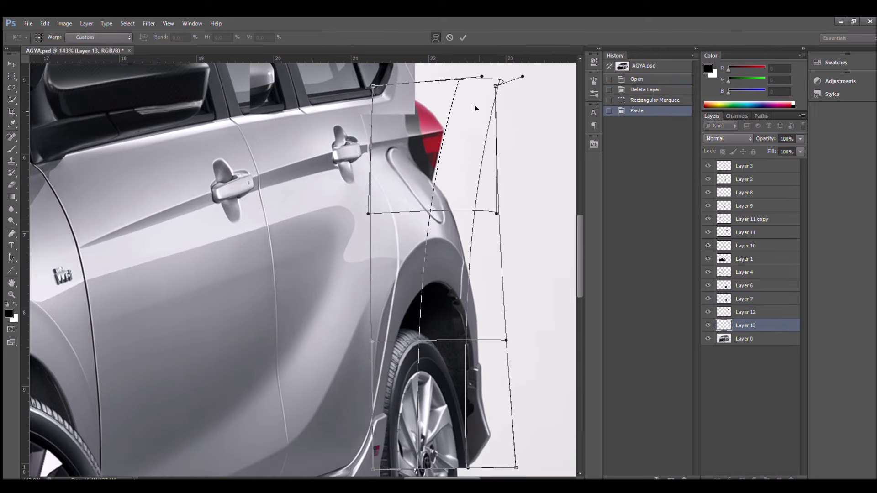
# Step: Warp Layer 13's rear quarter panel backward to follow the longer body
pyautogui.press('Return')
pyautogui.press('m')
pyautogui.moveTo(416, 373); pyautogui.dragTo(370, 373)
pyautogui.hotkey('ctrl', '+')
pyautogui.hotkey('ctrl', '+')
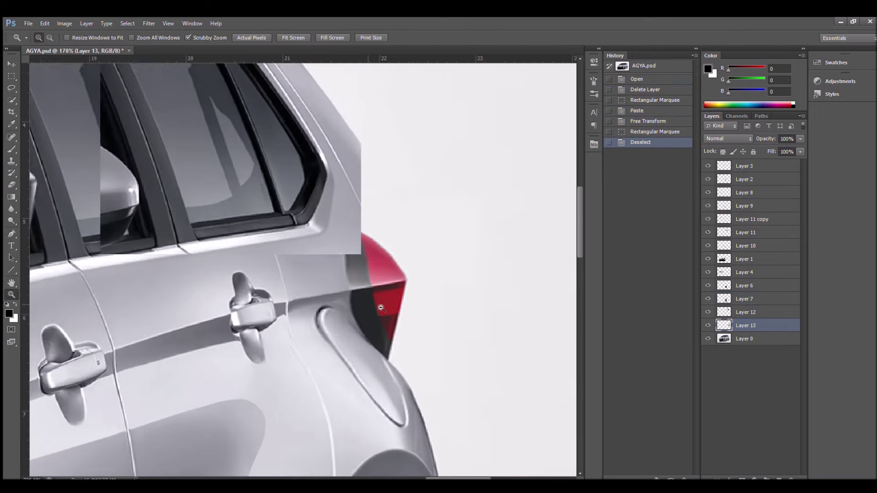
pyautogui.hotkey('ctrl', 'd')
# Step: Trace the rear window edge with the Pen, hide Layer 12, and cut the selection
pyautogui.press('p')
pyautogui.click(387, 301)
pyautogui.click(708, 312)
pyautogui.hotkey('ctrl', 'Return')
pyautogui.hotkey('ctrl', 'x')
# Step: Paste the rear window area as Layer 14 and stretch it toward the rear
pyautogui.press('z')
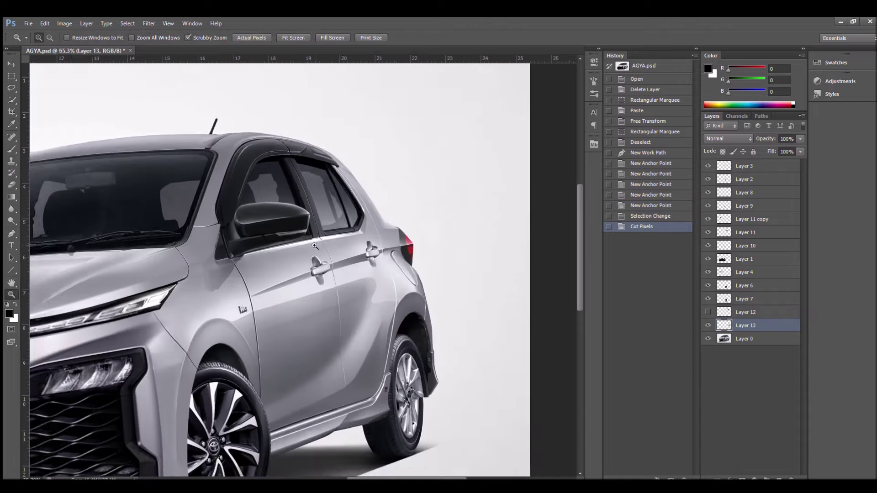
pyautogui.click(498, 248)
pyautogui.press('m')
pyautogui.moveTo(312, 157); pyautogui.dragTo(485, 370)
pyautogui.hotkey('ctrl', 'v')
pyautogui.hotkey('ctrl', 't')
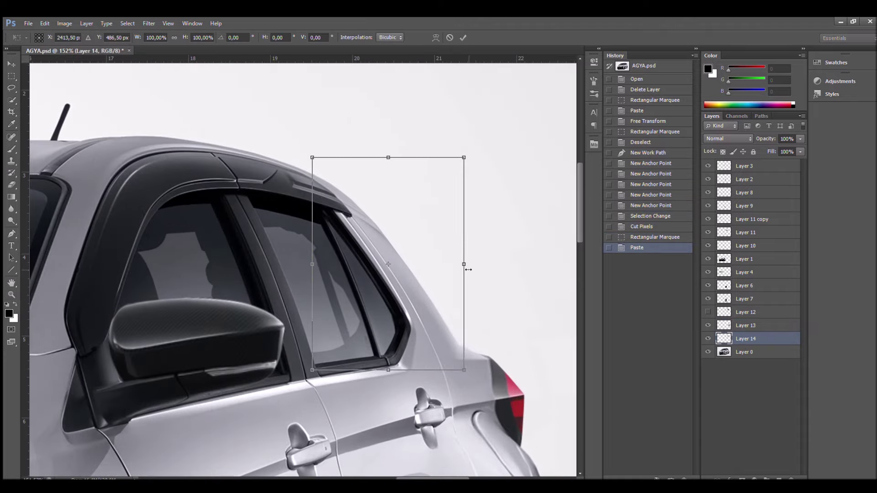
pyautogui.press('Return')
# Step: Move Layer 14 beneath Layer 12 and transform it together with Layer 13
pyautogui.hotkey('ctrl', '[')
pyautogui.hotkey('ctrl', 't')
pyautogui.click(434, 38)
pyautogui.press('Return')
pyautogui.hotkey('ctrl', '-')
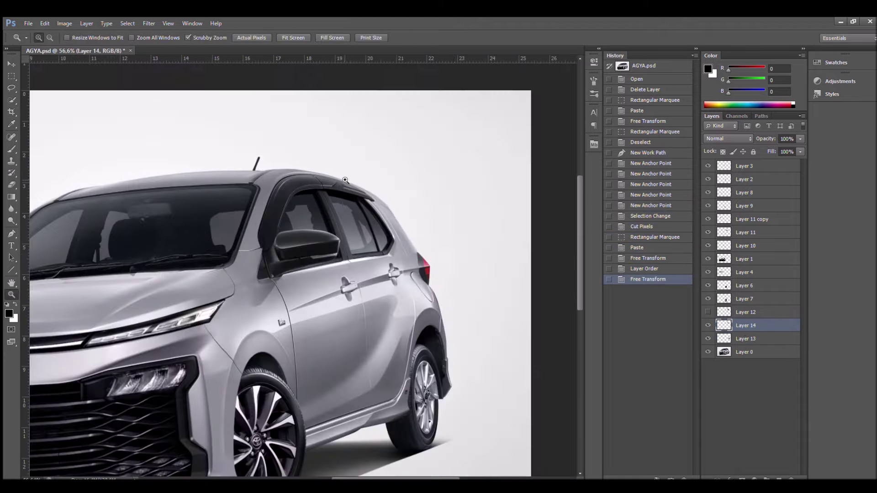
pyautogui.hotkey('ctrl', '+')
pyautogui.hotkey('alt', 'shift', '[')
pyautogui.hotkey('ctrl', 't')
pyautogui.press('Return')
# Step: Warp Layer 13's rear panel down over the wheel arch
pyautogui.scroll(-3, 479, 282)
pyautogui.click(745, 338)
pyautogui.hotkey('ctrl', 't')
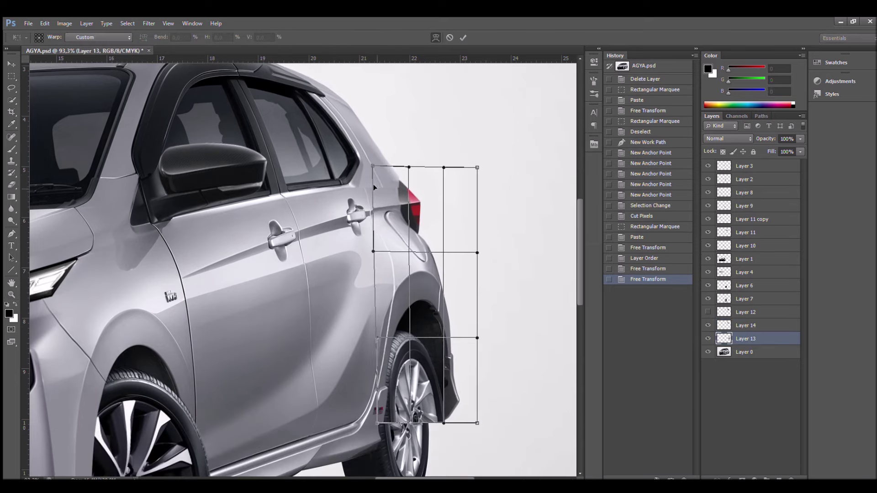
pyautogui.press('Return')
pyautogui.press('e')
pyautogui.moveTo(365, 230); pyautogui.dragTo(375, 242)
# Step: Erase stray rear-panel pixels near the wheel arch and re-transform the window piece
pyautogui.moveTo(361, 389); pyautogui.dragTo(411, 425)
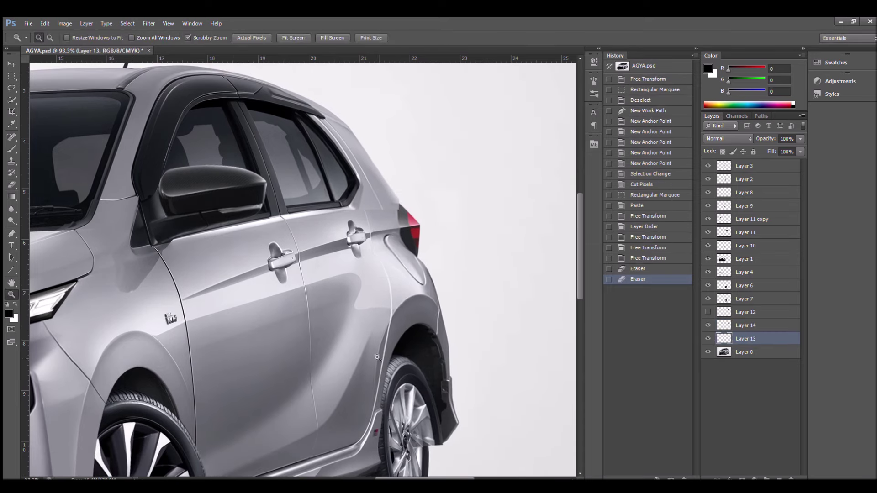
pyautogui.moveTo(320, 159); pyautogui.dragTo(365, 160)
pyautogui.hotkey('alt', ']')
pyautogui.hotkey('ctrl', 't')
pyautogui.press('Return')
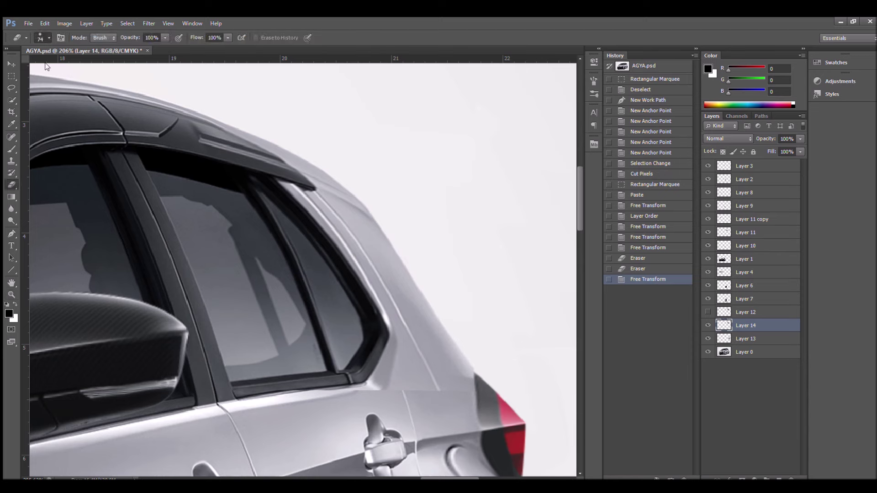
# Step: Outline the window sill with the Pen and paint it light grey
pyautogui.hotkey('ctrl', 'z')
pyautogui.press('p')
pyautogui.click(325, 399)
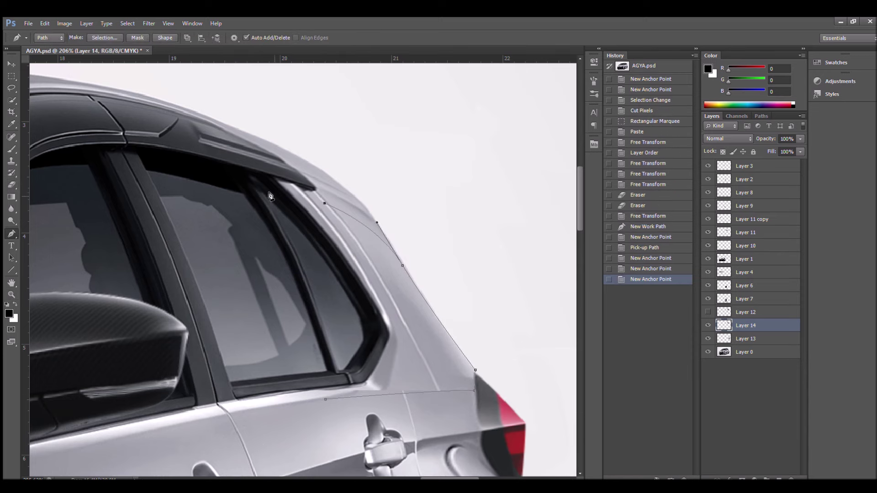
pyautogui.click(271, 196)
pyautogui.hotkey('ctrl', 'Return')
pyautogui.press('b')
pyautogui.moveTo(461, 379); pyautogui.dragTo(324, 386)
pyautogui.hotkey('ctrl', 'd')
# Step: Trace the enlarged rear window outline and fill it dark
pyautogui.press('p')
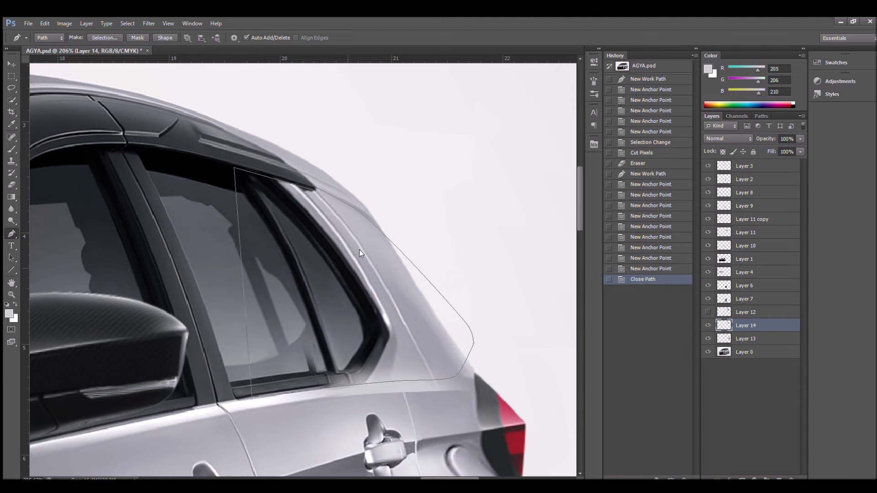
pyautogui.click(304, 376)
pyautogui.hotkey('ctrl', 'Return')
pyautogui.moveTo(274, 274); pyautogui.dragTo(391, 137)
pyautogui.hotkey('ctrl', 'd')
# Step: Extend the dark window outline around the rear corner and paint it dark
pyautogui.press('z')
pyautogui.hotkey('ctrl', '0')
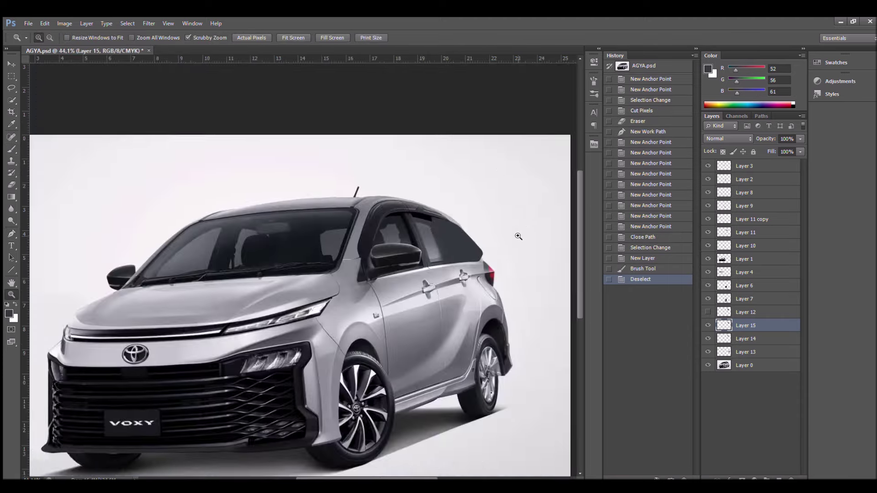
pyautogui.moveTo(527, 224); pyautogui.dragTo(576, 224)
pyautogui.press('p')
pyautogui.click(466, 422)
pyautogui.hotkey('ctrl', 'Return')
pyautogui.hotkey('ctrl', 'd')
pyautogui.press('z')
# Step: On Layer 13, warp the tail-light area into the new rear shape
pyautogui.click(745, 338)
pyautogui.click(723, 354)
pyautogui.press('m')
pyautogui.moveTo(147, 143); pyautogui.dragTo(442, 473)
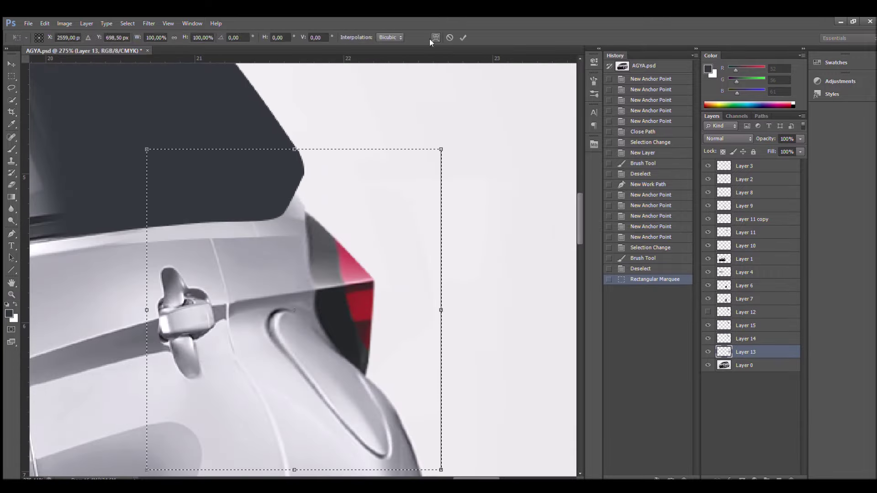
pyautogui.hotkey('ctrl', 't')
pyautogui.moveTo(304, 194); pyautogui.dragTo(352, 133)
pyautogui.press('Return')
# Step: Erase the seam near the tail-light and stretch a body-panel strip over the rear panel
pyautogui.press('e')
pyautogui.moveTo(235, 255); pyautogui.dragTo(320, 320)
pyautogui.press('m')
pyautogui.moveTo(235, 299); pyautogui.dragTo(362, 421)
pyautogui.hotkey('ctrl', 't')
pyautogui.press('Return')
pyautogui.hotkey('ctrl', 'd')
pyautogui.press('z')
pyautogui.moveTo(192, 222); pyautogui.dragTo(121, 222)
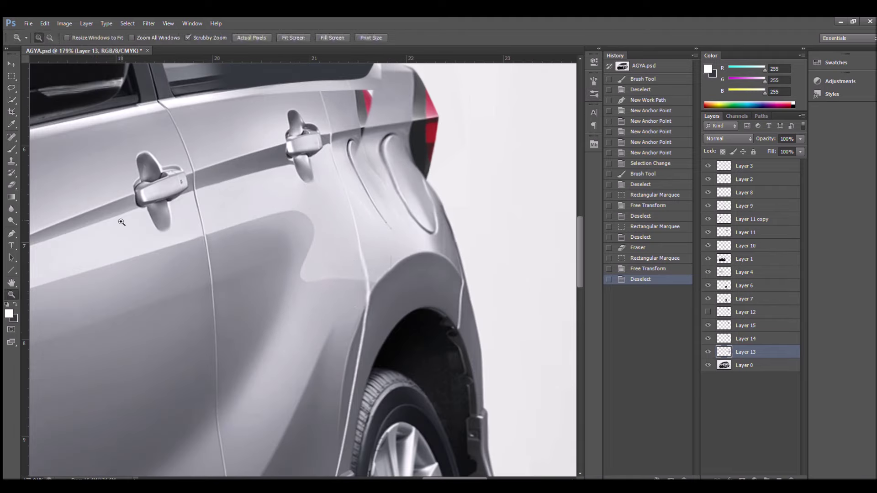
# Step: Patch the panel crease with a traced selection painted in the sampled light panel colour
pyautogui.press('p')
pyautogui.scroll(3, 364, 108)
pyautogui.click(472, 364)
pyautogui.hotkey('ctrl', 'z')
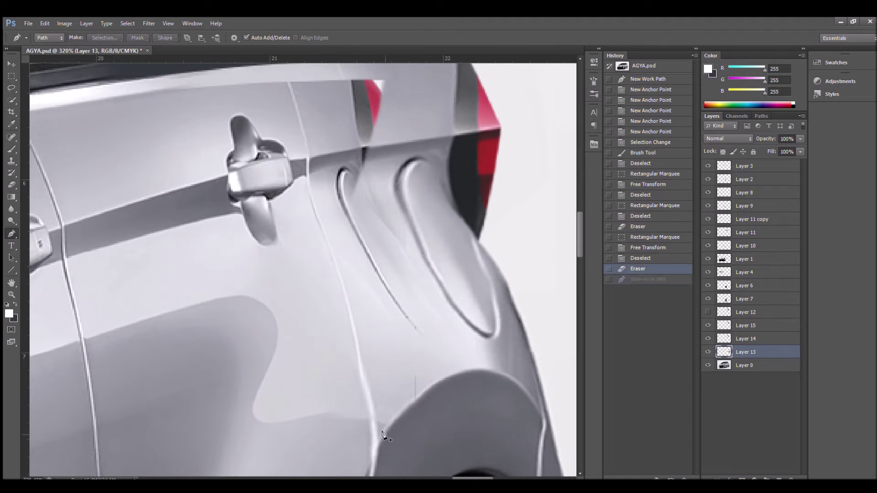
pyautogui.click(431, 371)
pyautogui.hotkey('ctrl', 'Return')
pyautogui.hotkey('ctrl', 'd')
pyautogui.click(307, 213)
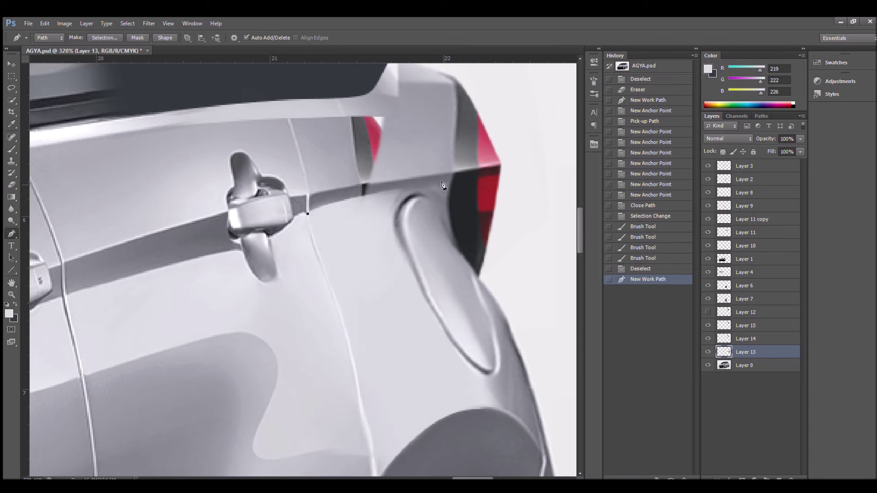
pyautogui.hotkey('ctrl', 'Return')
# Step: Trace the rear body edge, then begin warping the dark window layer
pyautogui.scroll(2, 293, 270)
pyautogui.hotkey('ctrl', 'd')
pyautogui.click(169, 170)
pyautogui.click(376, 148)
pyautogui.click(395, 130)
pyautogui.hotkey('ctrl', 'Return')
pyautogui.click(746, 325)
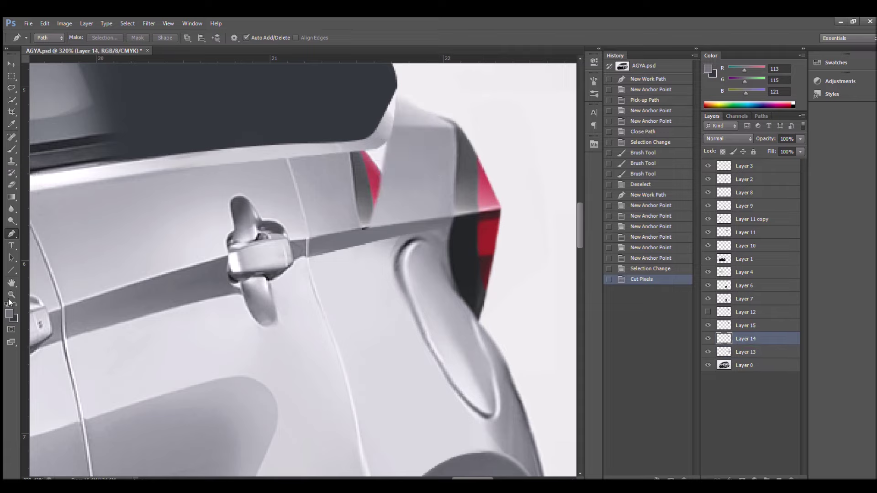
pyautogui.scroll(-3, 292, 269)
pyautogui.scroll(2, 292, 269)
pyautogui.hotkey('ctrl', 't')
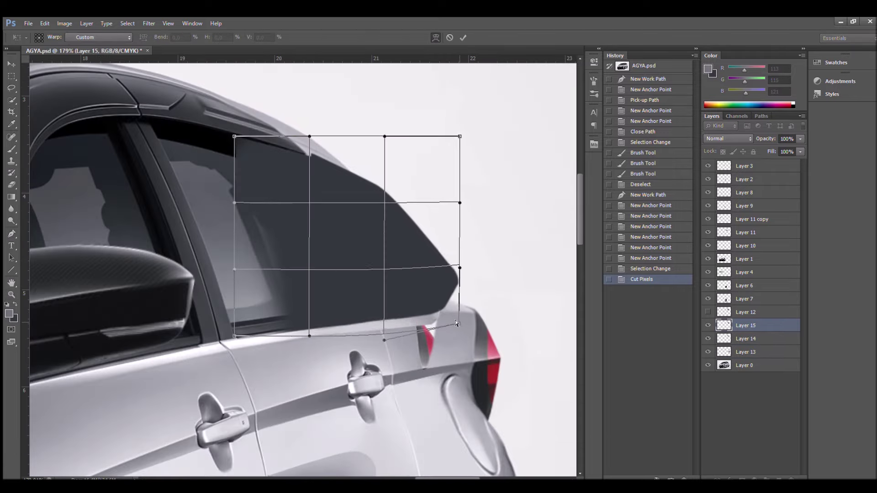
# Step: Pen-trace the roof pillar outline above the enlarged window and load it as a selection
pyautogui.press('Return')
pyautogui.press('p')
pyautogui.scroll(2, 442, 369)
pyautogui.click(442, 369)
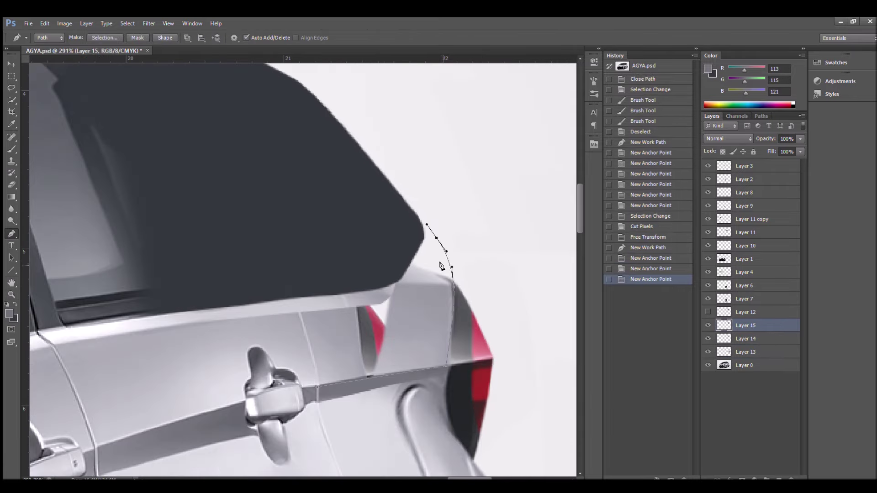
pyautogui.moveTo(418, 246); pyautogui.dragTo(398, 216)
pyautogui.scroll(2, 295, 111)
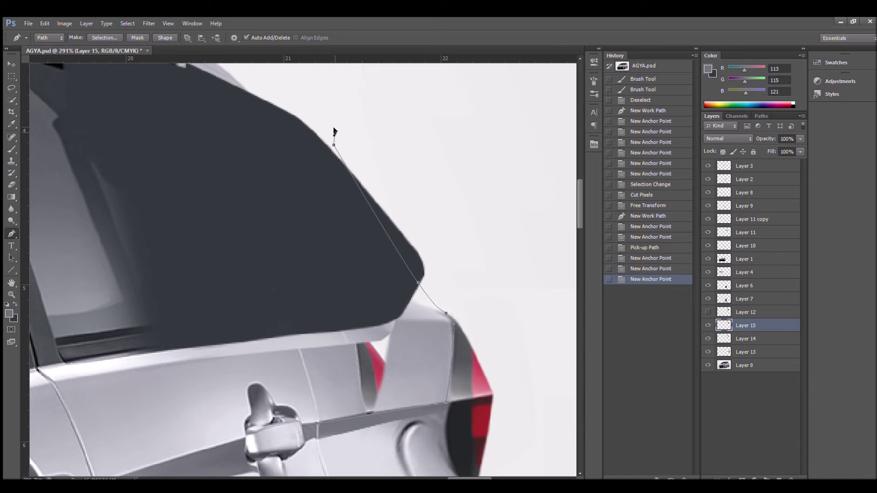
pyautogui.scroll(1, 333, 132)
pyautogui.click(335, 149)
pyautogui.moveTo(324, 135); pyautogui.dragTo(313, 126)
pyautogui.scroll(1, 312, 127)
pyautogui.scroll(2, 221, 94)
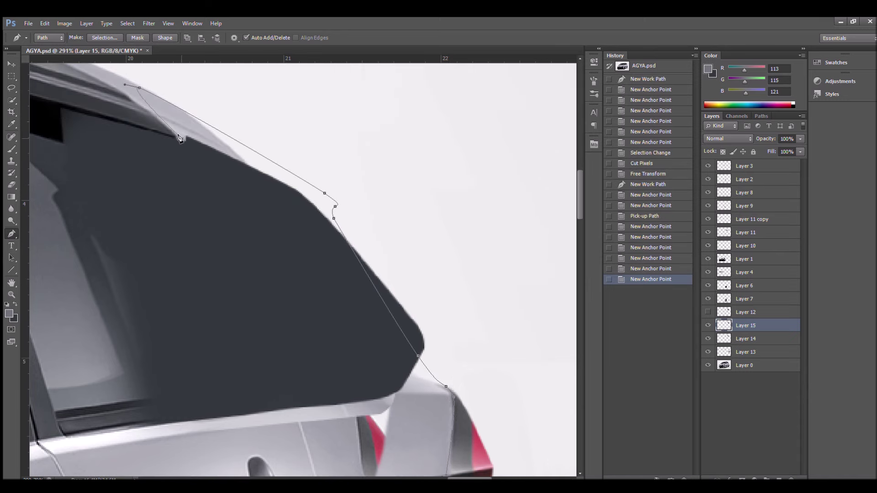
pyautogui.click(179, 138)
pyautogui.scroll(-2, 179, 138)
pyautogui.hotkey('ctrl', 'Return')
# Step: Paint the pillar on new Layer 16 below the dark window, then deselect
pyautogui.click(746, 338)
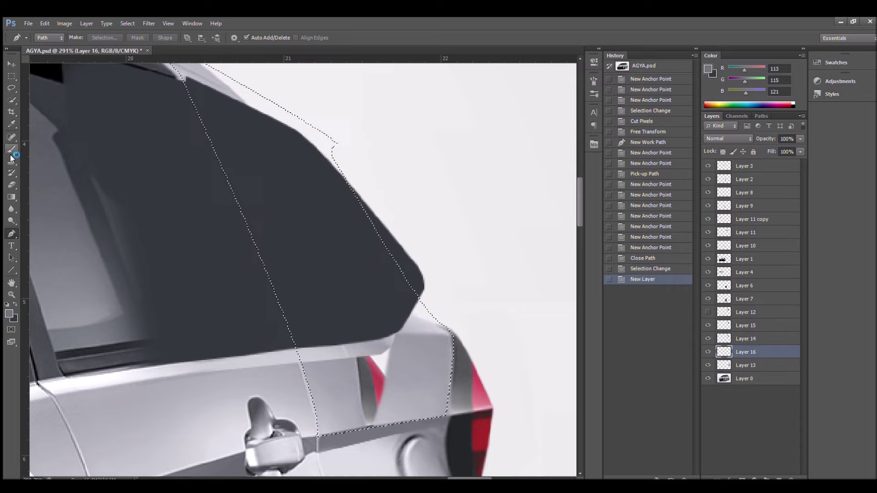
pyautogui.click(11, 151)
pyautogui.scroll(1, 284, 107)
pyautogui.hotkey('ctrl', '[')
pyautogui.moveTo(324, 179)
pyautogui.mouseDown()
pyautogui.moveTo(385, 186)
pyautogui.moveTo(417, 352)
pyautogui.moveTo(397, 411)
pyautogui.mouseUp()
pyautogui.scroll(-2, 347, 461)
pyautogui.moveTo(320, 411); pyautogui.dragTo(347, 461)
pyautogui.hotkey('ctrl', 'z')
pyautogui.hotkey('ctrl', 'd')
# Step: Zoom in on the rear window and re-transform the dark window layer
pyautogui.press('z')
pyautogui.hotkey('ctrl', '0')
pyautogui.click(447, 236)
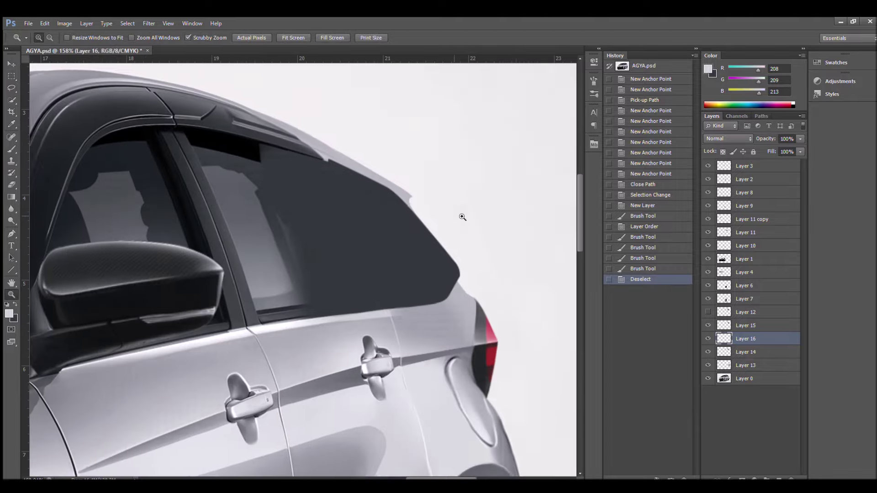
pyautogui.hotkey('alt', ']')
pyautogui.hotkey('ctrl', 't')
pyautogui.press('Return')
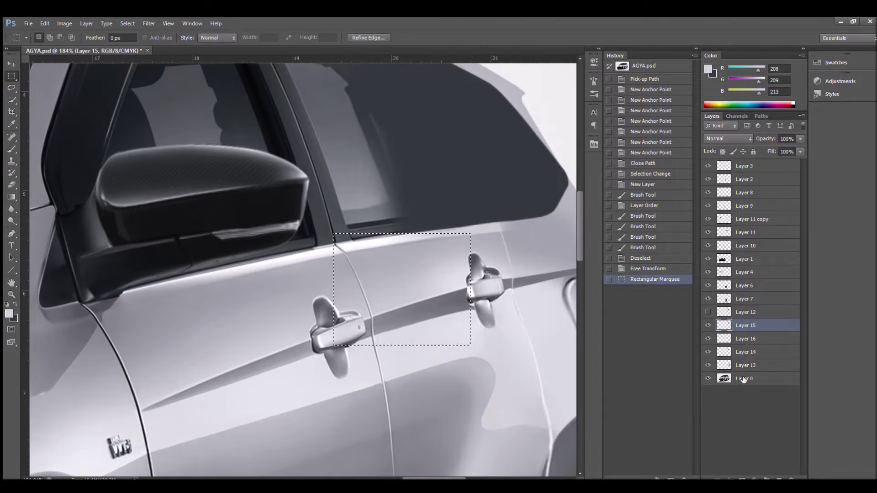
# Step: Copy a door strip onto new Layer 17 and move it beside the tail-light
pyautogui.hotkey('ctrl', 'c')
pyautogui.hotkey('ctrl', 'v')
pyautogui.hotkey('ctrl', 't')
pyautogui.moveTo(486, 237); pyautogui.dragTo(456, 214)
pyautogui.press('Return')
# Step: Set Layer 17 to 71% opacity and warp it along the rear edge
pyautogui.press('z')
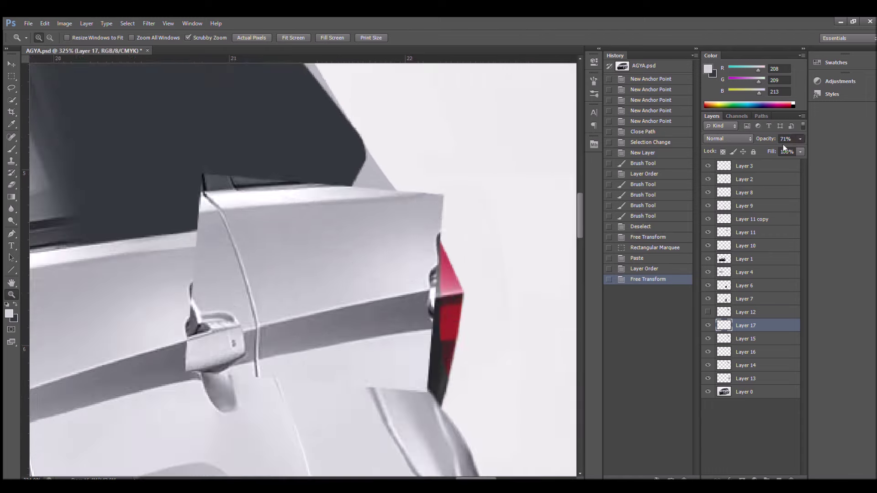
pyautogui.moveTo(800, 138); pyautogui.dragTo(781, 145)
pyautogui.hotkey('ctrl', 't')
pyautogui.moveTo(284, 378); pyautogui.dragTo(274, 365)
pyautogui.press('Return')
# Step: Trace the tail-light edge and cut and erase the strip where it overlaps the tail-light
pyautogui.press('p')
pyautogui.click(708, 325)
pyautogui.click(448, 407)
pyautogui.click(411, 380)
pyautogui.click(411, 348)
pyautogui.click(410, 313)
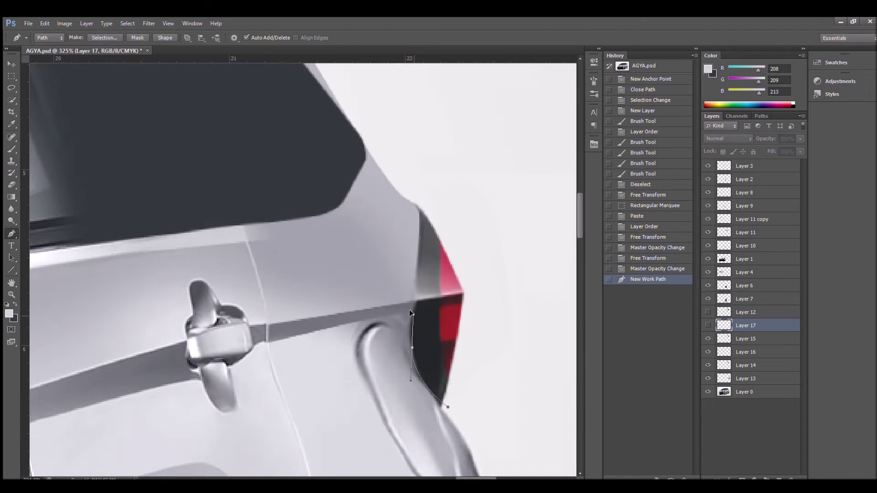
pyautogui.click(707, 324)
pyautogui.hotkey('ctrl', 'x')
pyautogui.press('e')
pyautogui.moveTo(388, 457); pyautogui.dragTo(393, 438)
# Step: Warp the strip so it bends with the body curve
pyautogui.hotkey('ctrl', 't')
pyautogui.press('Return')
pyautogui.moveTo(284, 185); pyautogui.dragTo(302, 192)
pyautogui.hotkey('ctrl', 't')
pyautogui.click(436, 37)
pyautogui.click(463, 37)
# Step: Convert the traced tail-light outline to a selection and cut those pixels away
pyautogui.hotkey('ctrl', 'Return')
pyautogui.hotkey('ctrl', 'x')
pyautogui.press('z')
pyautogui.scroll(-5, 479, 254)
pyautogui.scroll(2, 447, 309)
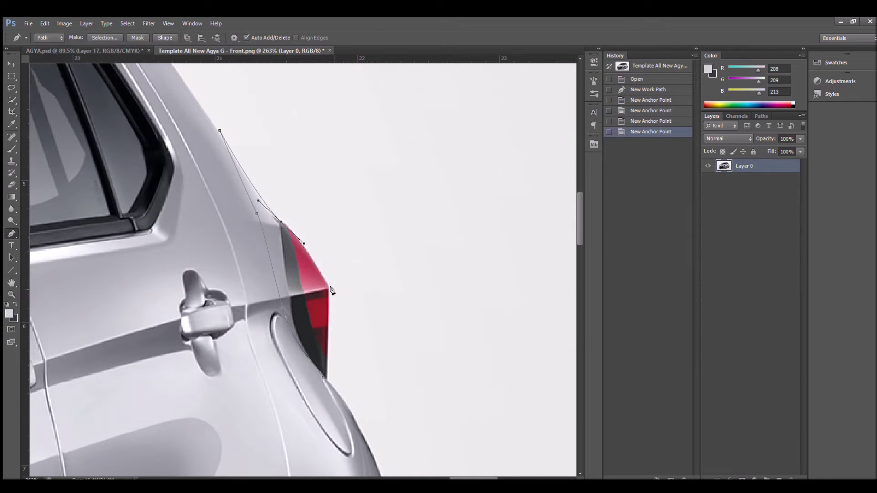
# Step: Paste the template tail-light into AGYA.psd as Layer 18 and stretch it to the rear edge
pyautogui.hotkey('ctrl', 'Tab')
pyautogui.hotkey('ctrl', 'v')
pyautogui.hotkey('ctrl', 't')
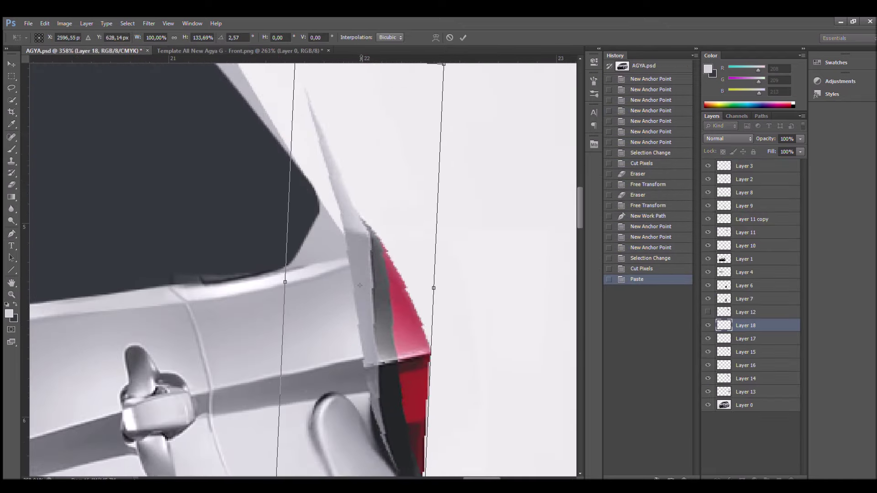
pyautogui.moveTo(358, 165); pyautogui.dragTo(301, 105)
pyautogui.scroll(-2, 302, 105)
pyautogui.scroll(-3, 302, 105)
pyautogui.press('Return')
# Step: Warp the tail-light onto the body curve and paint the adjoining panel through a traced selection
pyautogui.press('e')
pyautogui.moveTo(256, 174); pyautogui.dragTo(279, 143)
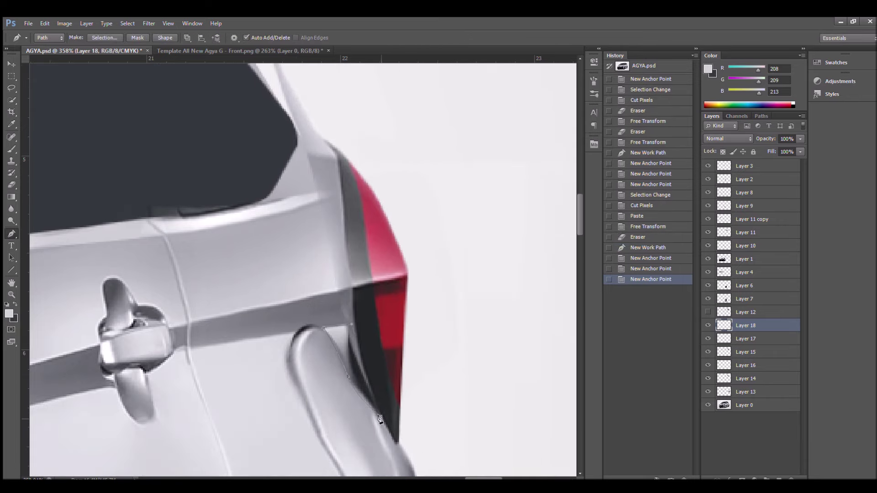
pyautogui.click(323, 328)
pyautogui.hotkey('ctrl', 'Return')
pyautogui.moveTo(356, 347); pyautogui.dragTo(438, 421)
pyautogui.hotkey('ctrl', 'd')
# Step: Zoom out on the rear corner and begin a new outline at the tail-light edge
pyautogui.press('z')
pyautogui.keyDown('alt'); pyautogui.click(164, 258); pyautogui.keyUp('alt')
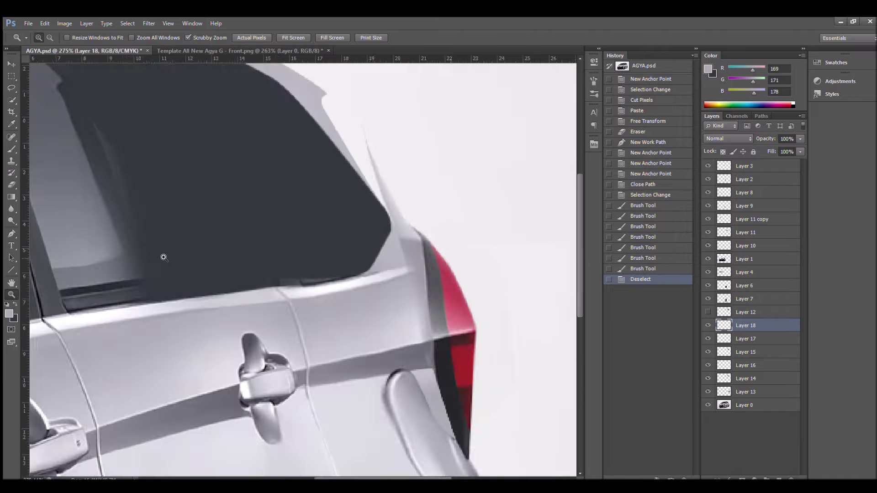
pyautogui.press('p')
pyautogui.click(474, 347)
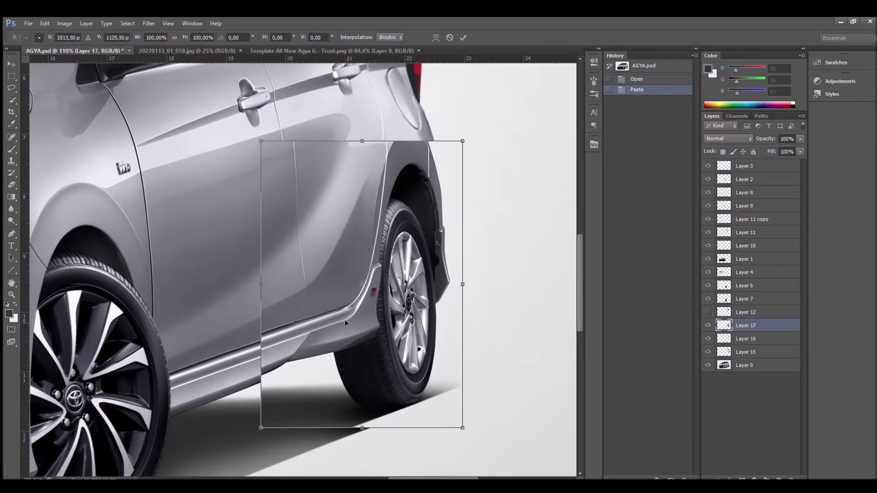
# Step: Warp the pasted lower body around the wheel to meet the rear door, erasing the seam
pyautogui.rightClick(344, 319)
pyautogui.click(361, 386)
pyautogui.moveTo(463, 141); pyautogui.dragTo(470, 140)
pyautogui.moveTo(260, 284); pyautogui.dragTo(249, 344)
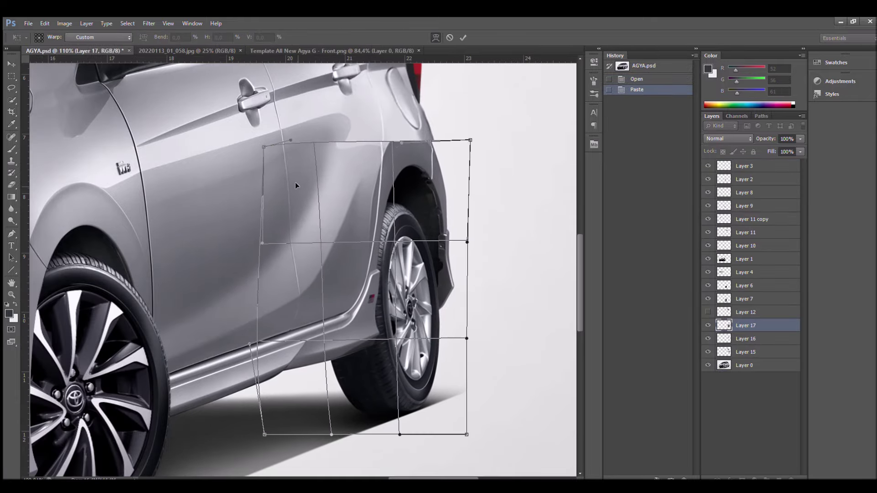
pyautogui.click(462, 37)
pyautogui.press('e')
pyautogui.click(259, 243)
pyautogui.scroll(3, 281, 305)
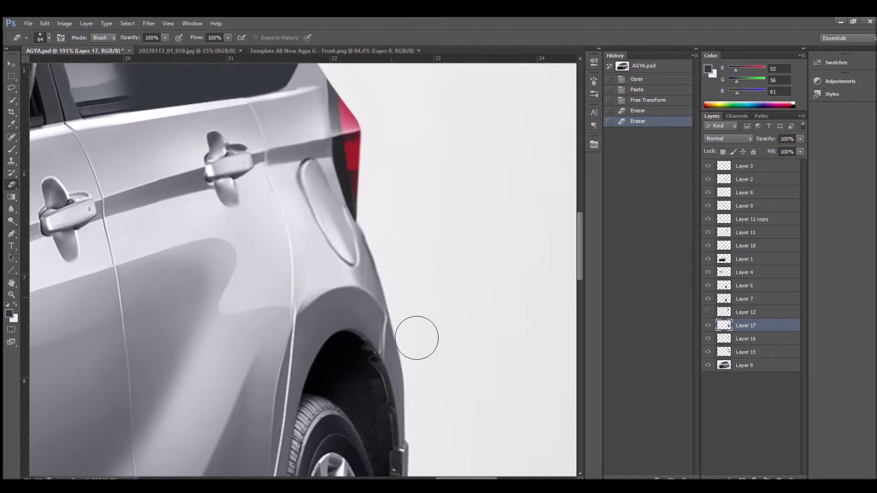
# Step: Copy a patch from the template photo and place it as a new layer on the car
pyautogui.hotkey('ctrl', 'shift', 'Tab')
pyautogui.hotkey('ctrl', 'c')
pyautogui.hotkey('ctrl', 'Tab')
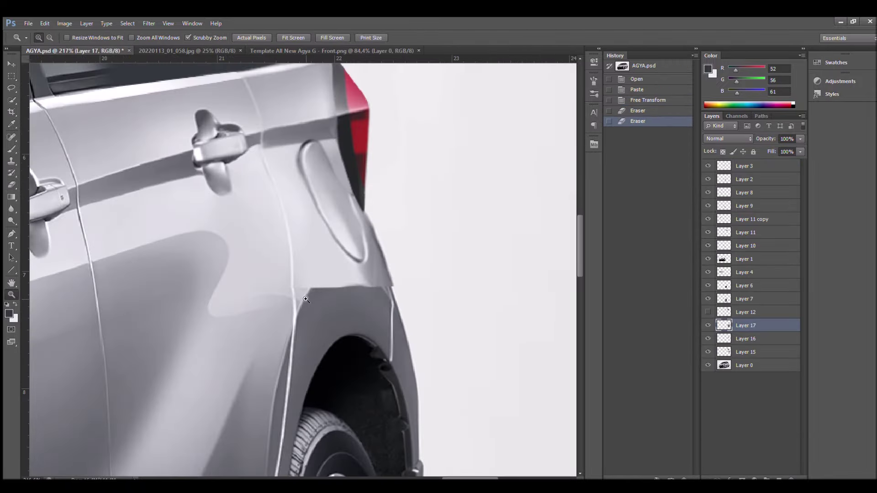
pyautogui.hotkey('ctrl', 'v')
pyautogui.hotkey('ctrl', 't')
pyautogui.click(463, 37)
pyautogui.press('z')
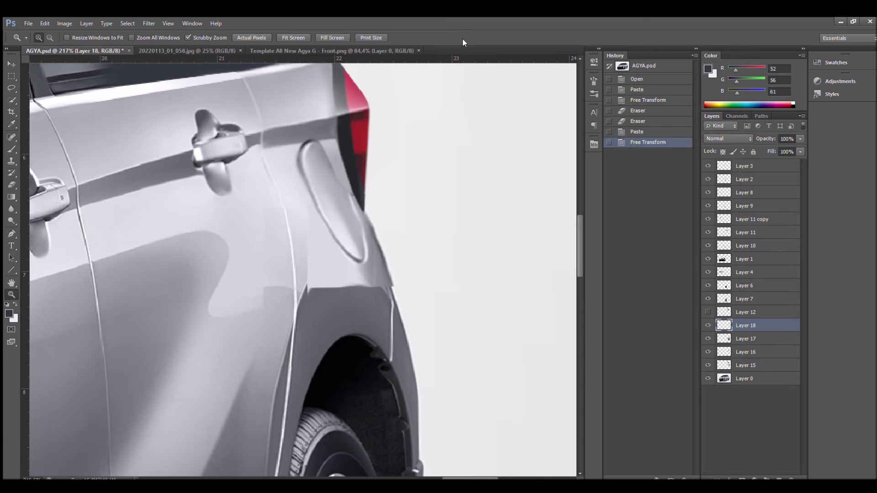
pyautogui.click(12, 185)
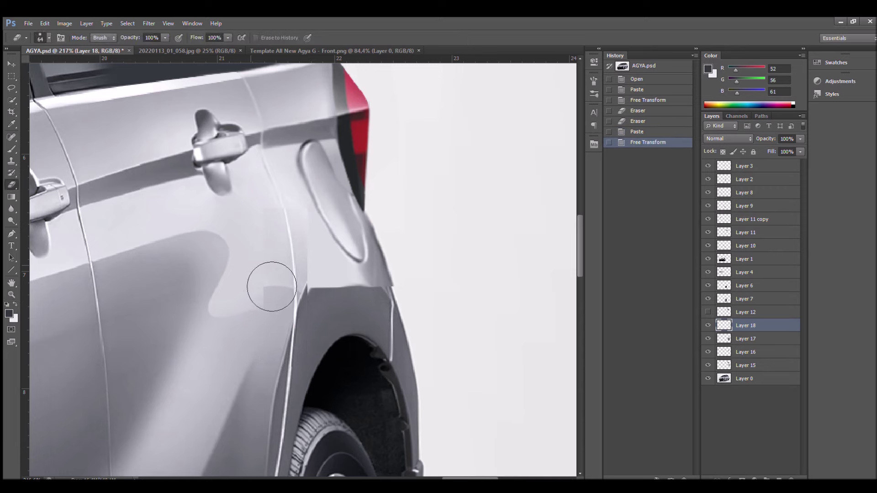
# Step: Trace a shape on the fender and paint lighter shading inside it
pyautogui.click(237, 158)
pyautogui.hotkey('ctrl', 'Return')
pyautogui.moveTo(274, 294)
pyautogui.mouseDown()
pyautogui.moveTo(292, 274)
pyautogui.moveTo(379, 297)
pyautogui.mouseUp()
pyautogui.hotkey('ctrl', 'd')
# Step: Erase within fender outline selections to clean up the patch
pyautogui.hotkey('ctrl', 'Return')
pyautogui.hotkey('ctrl', 'd')
pyautogui.press('e')
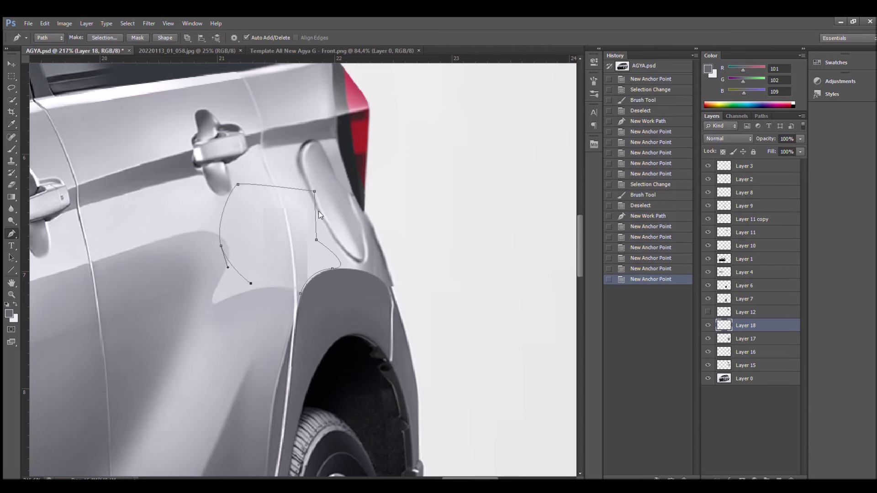
pyautogui.hotkey('ctrl', 'Return')
pyautogui.press('e')
pyautogui.hotkey('ctrl', 'd')
pyautogui.press('p')
# Step: Trace another fender outline, brush shading inside it, and zoom out to the rear quarter
pyautogui.click(415, 374)
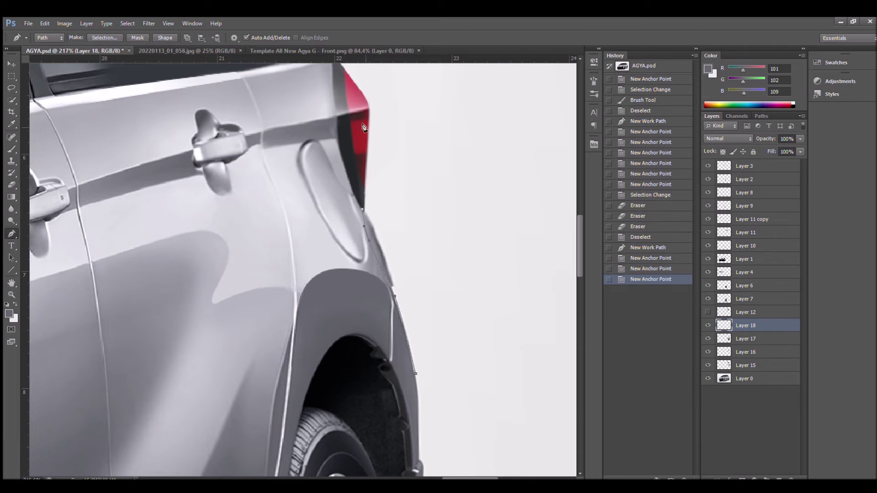
pyautogui.hotkey('ctrl', 'Return')
pyautogui.press('b')
pyautogui.moveTo(387, 202); pyautogui.dragTo(388, 296)
pyautogui.hotkey('ctrl', 'd')
pyautogui.press('z')
pyautogui.moveTo(571, 268)
pyautogui.mouseDown()
pyautogui.moveTo(495, 268)
pyautogui.moveTo(548, 244)
pyautogui.mouseUp()
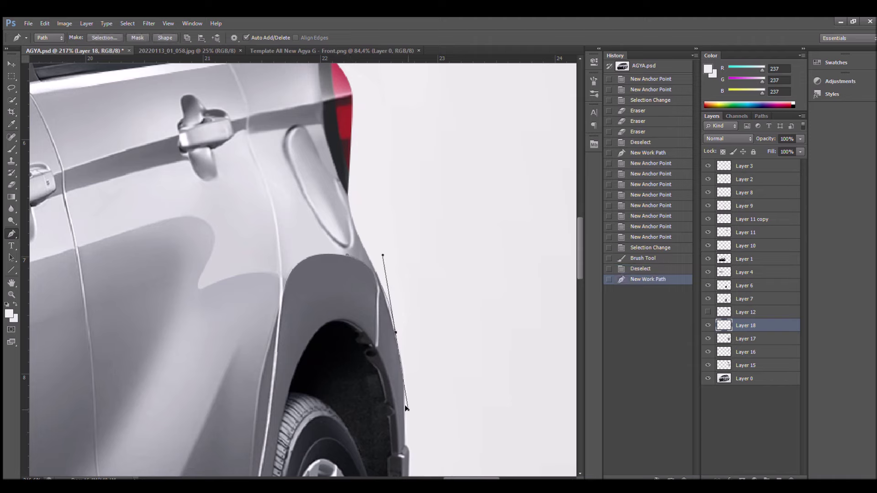
# Step: Outline the rear panel edge, paint tone inside it, then zoom in on the rear window
pyautogui.click(406, 408)
pyautogui.scroll(-3, 406, 407)
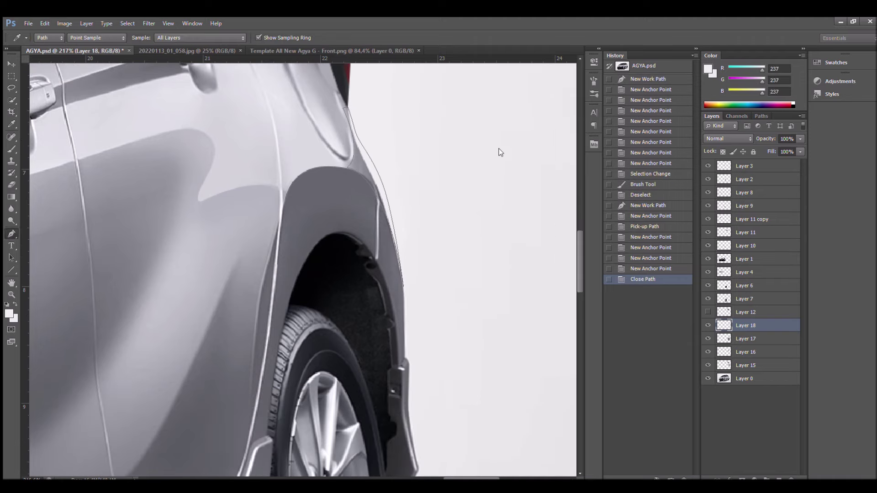
pyautogui.hotkey('ctrl', 'Return')
pyautogui.press('b')
pyautogui.moveTo(349, 110); pyautogui.dragTo(392, 219)
pyautogui.hotkey('ctrl', 'd')
pyautogui.press('z')
pyautogui.moveTo(411, 352)
pyautogui.mouseDown()
pyautogui.moveTo(381, 352)
pyautogui.moveTo(429, 350)
pyautogui.mouseUp()
# Step: Trace and brush another small area near the rear window
pyautogui.press('p')
pyautogui.hotkey('ctrl', 'Return')
pyautogui.press('b')
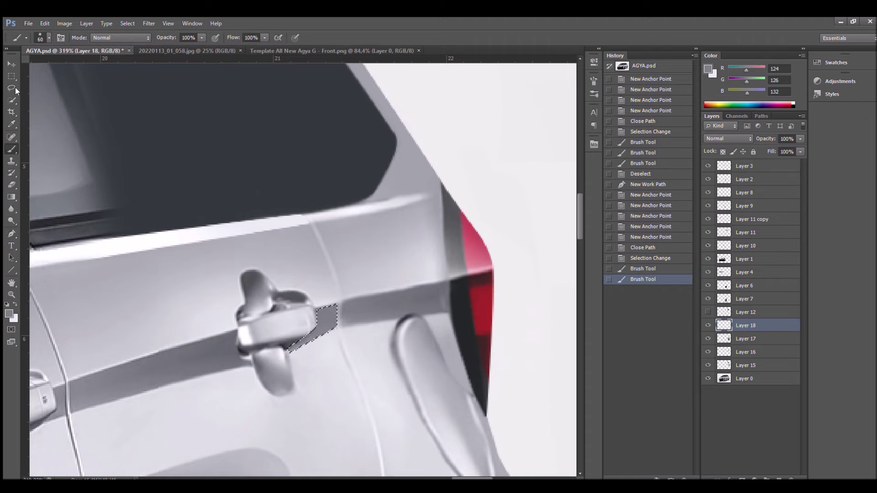
pyautogui.hotkey('ctrl', 'd')
pyautogui.press('p')
# Step: Trace the trim strip behind the door handle, repaint it, and inspect it up close
pyautogui.click(314, 349)
pyautogui.moveTo(432, 314); pyautogui.dragTo(472, 308)
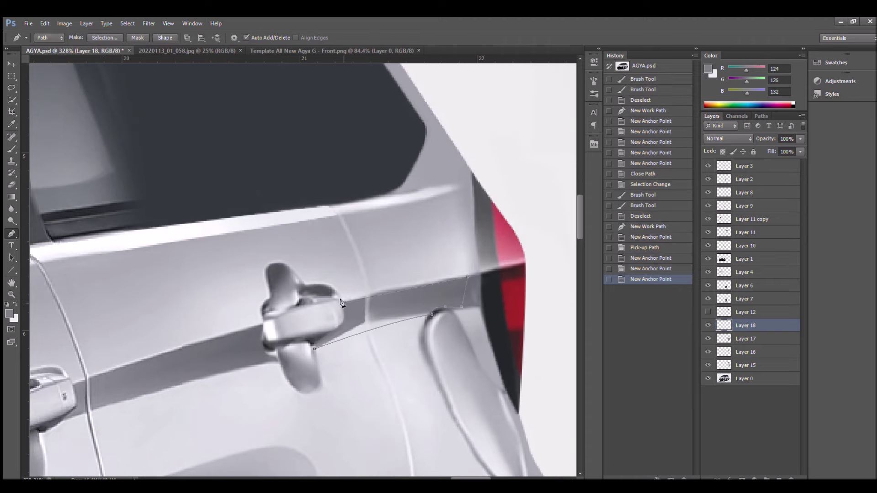
pyautogui.hotkey('ctrl', 'Return')
pyautogui.press('b')
pyautogui.moveTo(319, 320); pyautogui.dragTo(391, 401)
pyautogui.hotkey('ctrl', 'd')
pyautogui.press('p')
pyautogui.moveTo(238, 278); pyautogui.dragTo(238, 309)
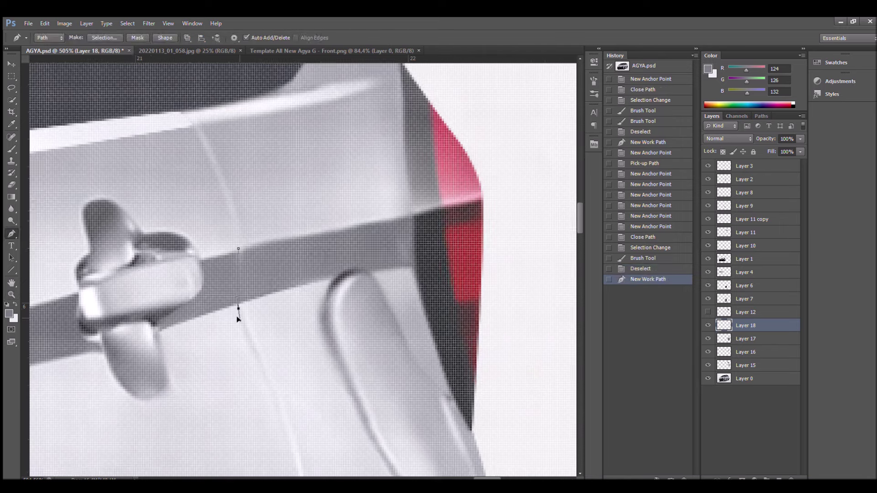
pyautogui.hotkey('ctrl', '-')
pyautogui.hotkey('ctrl', '-')
pyautogui.hotkey('ctrl', '-')
pyautogui.press('z')
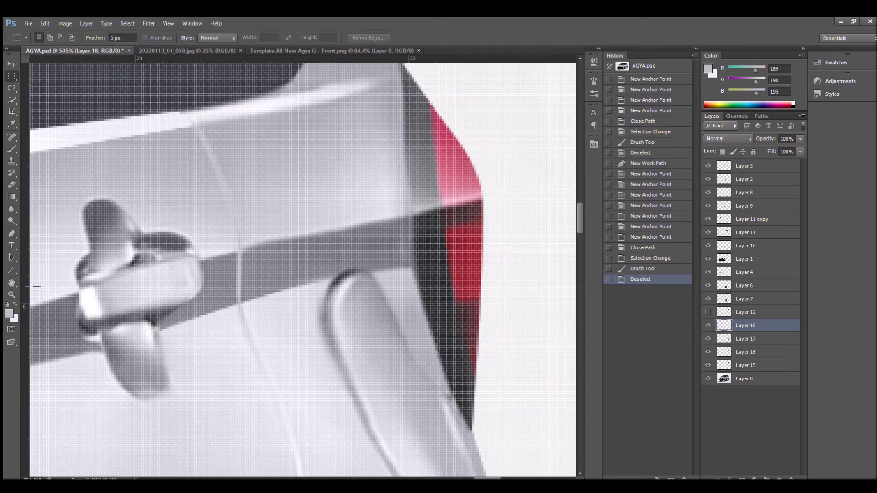
# Step: Switch to the Agya template and start tracing its rear side window
pyautogui.click(331, 51)
pyautogui.moveTo(257, 190); pyautogui.dragTo(267, 189)
pyautogui.press('p')
pyautogui.click(271, 373)
pyautogui.click(375, 354)
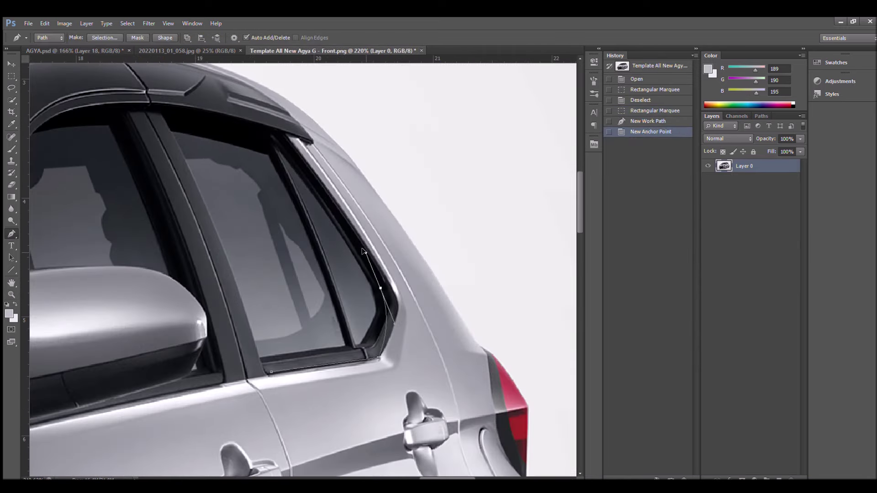
# Step: Paste the template's rear window glass into AGYA.psd, enlarging and warping it to the frame
pyautogui.click(359, 209)
pyautogui.hotkey('ctrl', 'Tab')
pyautogui.press('z')
pyautogui.moveTo(320, 229); pyautogui.dragTo(333, 229)
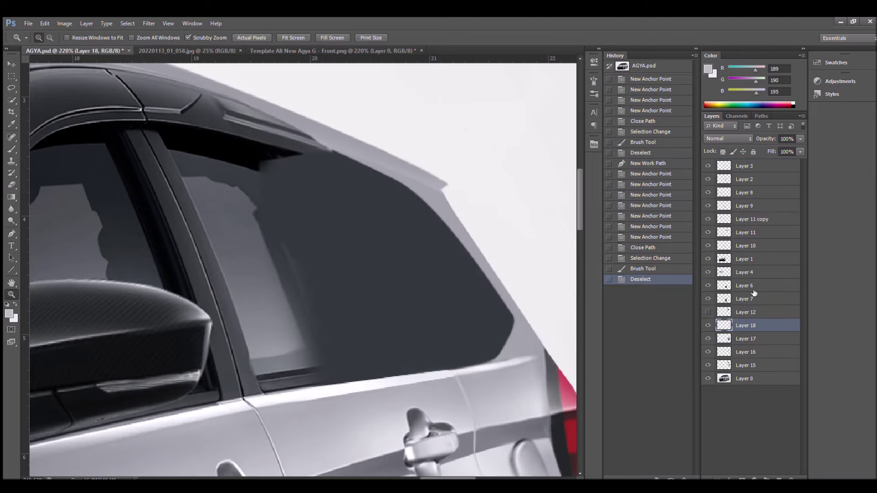
pyautogui.hotkey('ctrl', 'v')
pyautogui.hotkey('ctrl', 't')
pyautogui.moveTo(402, 258)
pyautogui.mouseDown()
pyautogui.moveTo(450, 258)
pyautogui.moveTo(423, 268)
pyautogui.moveTo(445, 360)
pyautogui.mouseUp()
pyautogui.click(436, 37)
pyautogui.press('Return')
pyautogui.press('z')
pyautogui.moveTo(219, 100); pyautogui.dragTo(165, 100)
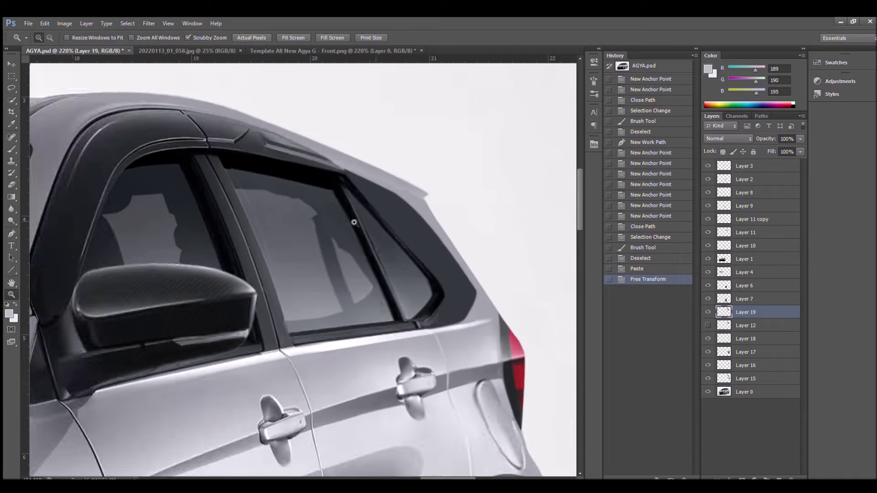
# Step: Copy the window pillar as a new layer and rotate it over the rear window
pyautogui.press('p')
pyautogui.click(126, 145)
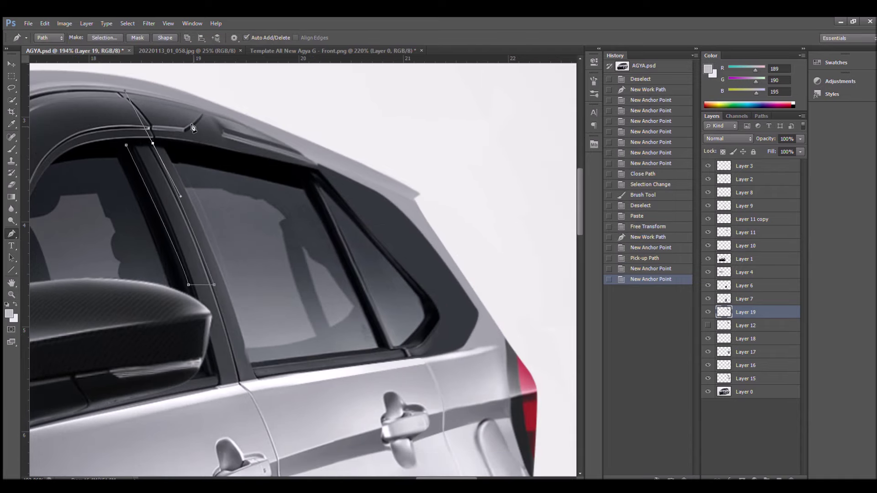
pyautogui.hotkey('ctrl', 'Return')
pyautogui.hotkey('ctrl', 'c')
pyautogui.hotkey('ctrl', 'v')
pyautogui.hotkey('ctrl', 't')
pyautogui.moveTo(353, 216); pyautogui.dragTo(357, 188)
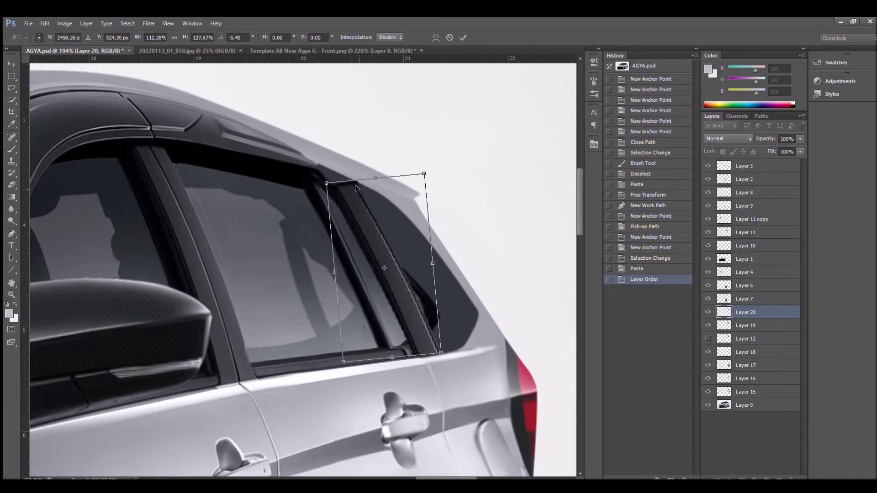
pyautogui.press('Return')
pyautogui.press('p')
pyautogui.click(424, 361)
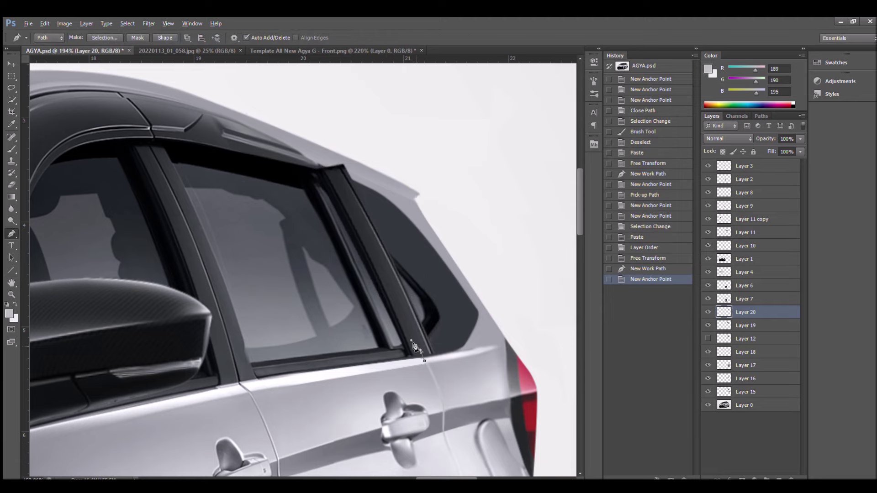
pyautogui.press('z')
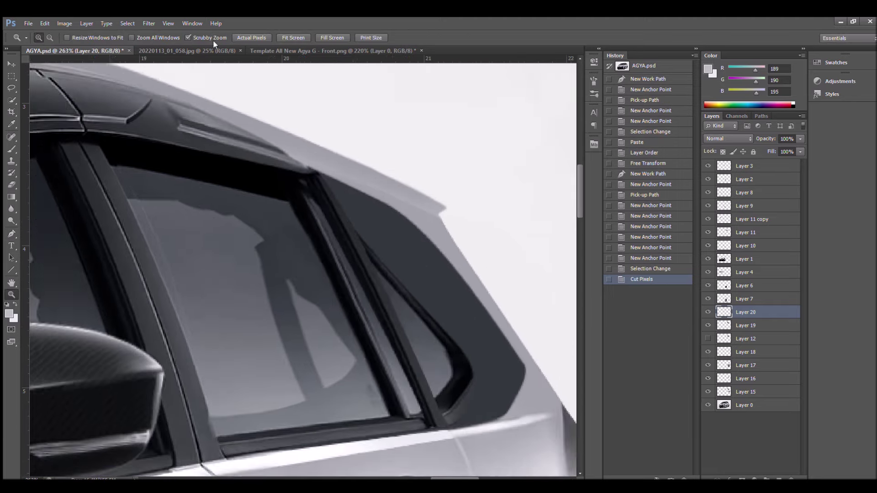
# Step: Trace the template's roof trim and paste it above the car's rear window
pyautogui.hotkey('ctrl', 'Tab')
pyautogui.click(12, 234)
pyautogui.click(209, 247)
pyautogui.click(404, 295)
pyautogui.click(433, 308)
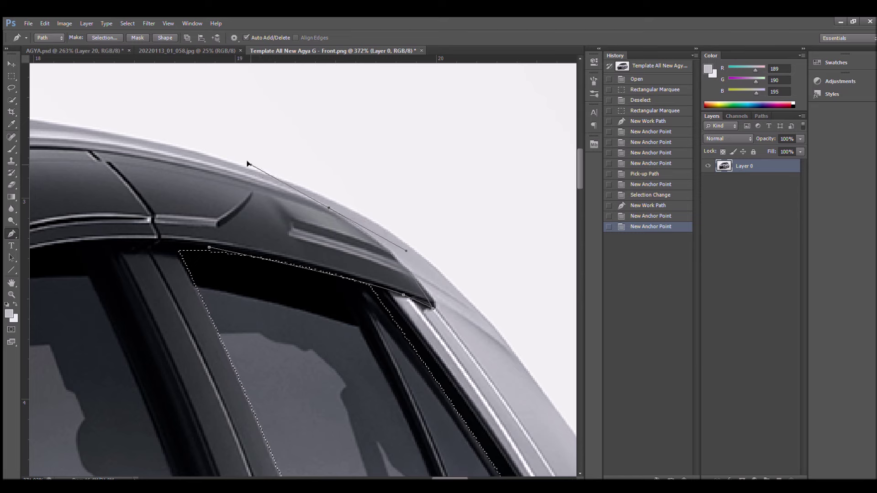
pyautogui.hotkey('ctrl', 'c')
pyautogui.hotkey('ctrl', 'Tab')
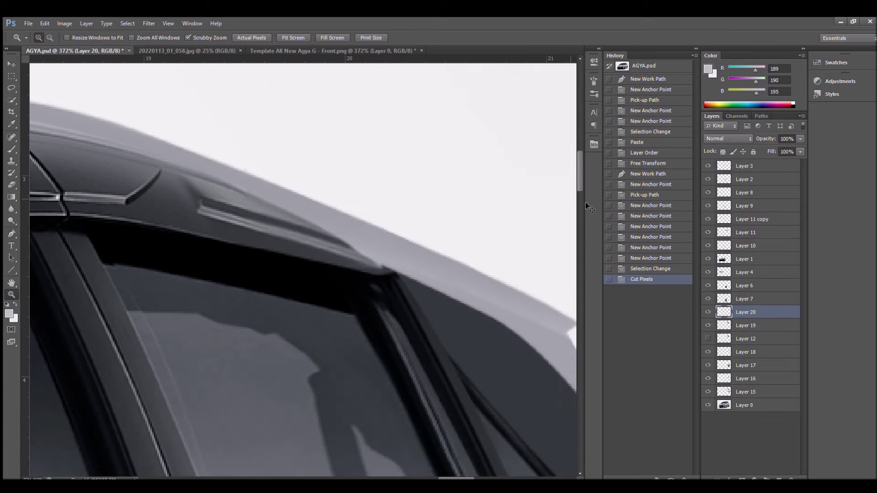
pyautogui.hotkey('ctrl', 'v')
pyautogui.hotkey('ctrl', 't')
pyautogui.moveTo(408, 163); pyautogui.dragTo(411, 169)
pyautogui.press('Return')
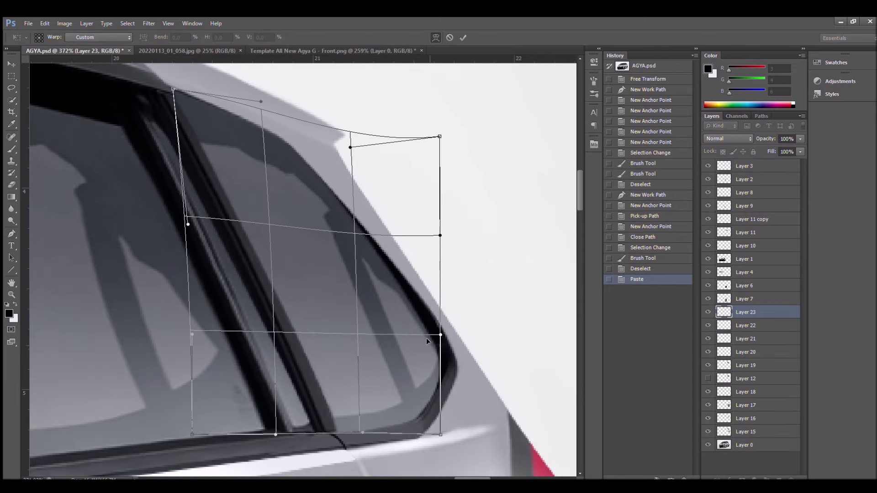
# Step: Confirm the warped rear glass, then paste an extra glass piece and refine its outline
pyautogui.press('Return')
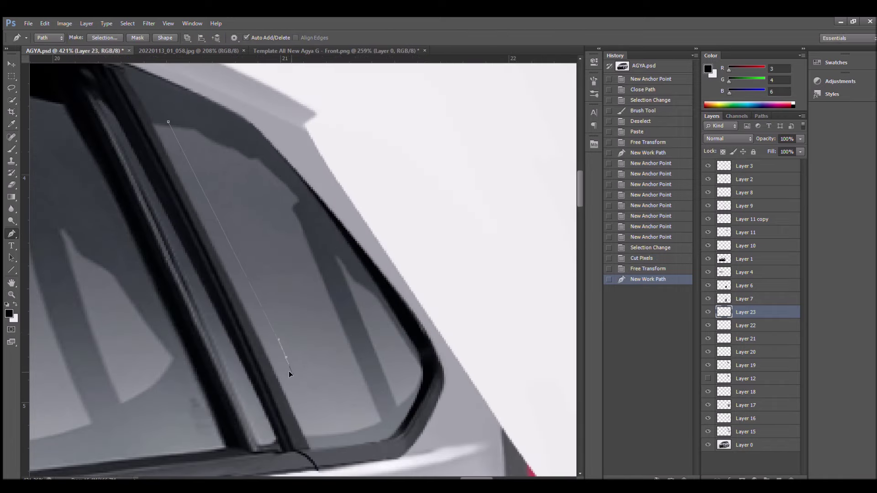
pyautogui.hotkey('ctrl', 'Return')
pyautogui.hotkey('ctrl', 'c')
pyautogui.hotkey('ctrl', 'v')
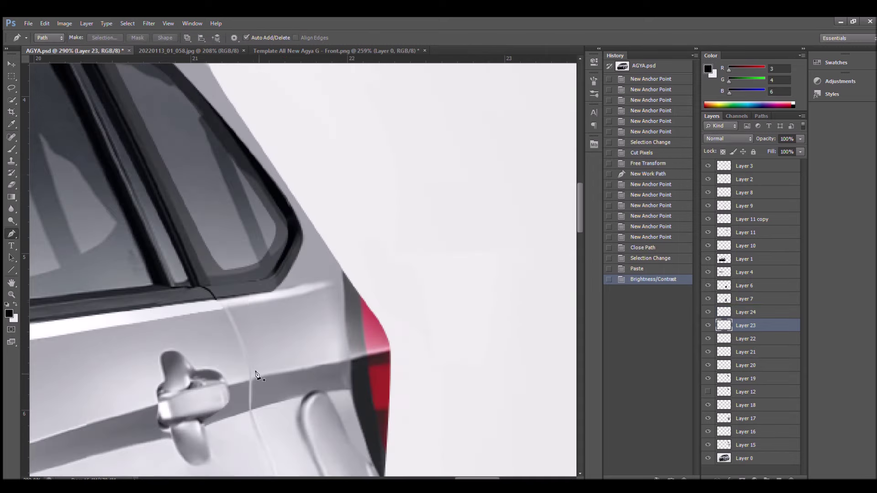
pyautogui.click(314, 222)
pyautogui.scroll(2, 274, 183)
pyautogui.click(215, 119)
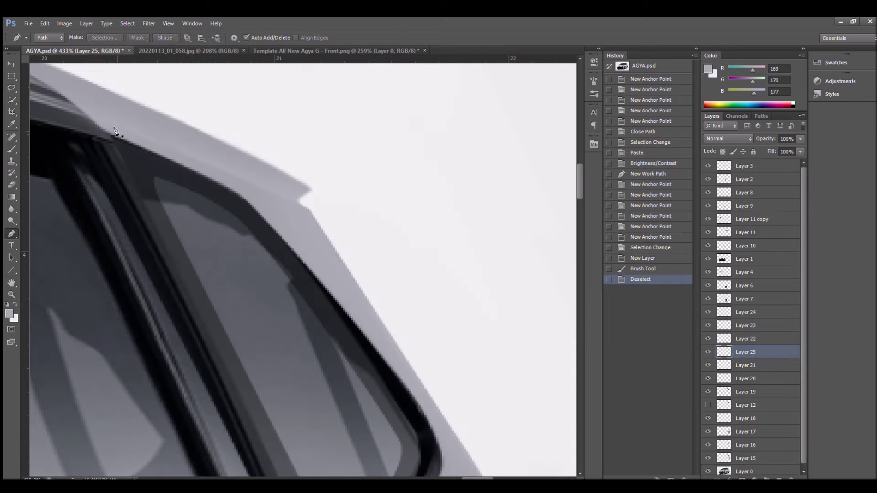
pyautogui.hotkey('ctrl', 'd')
# Step: Zoom out to the whole car and paste a panel from the reference van as a new layer
pyautogui.press('p')
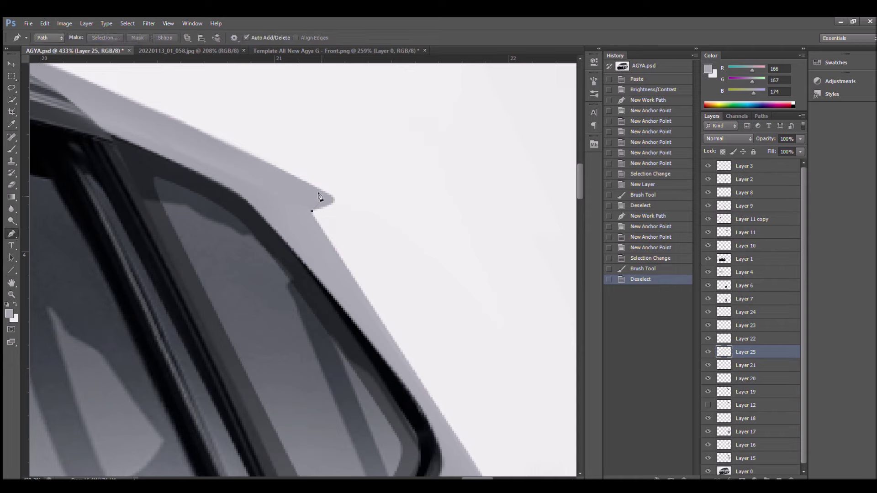
pyautogui.press('z')
pyautogui.moveTo(418, 224)
pyautogui.mouseDown()
pyautogui.moveTo(320, 182)
pyautogui.moveTo(362, 411)
pyautogui.mouseUp()
pyautogui.hotkey('ctrl', 'Tab')
pyautogui.hotkey('ctrl', 'c')
pyautogui.hotkey('ctrl', 'Tab')
pyautogui.hotkey('ctrl', 'v')
pyautogui.hotkey('ctrl', 't')
# Step: Warp the pasted panel over the rear wheel arch and cut away its excess
pyautogui.moveTo(429, 151)
pyautogui.mouseDown()
pyautogui.moveTo(407, 139)
pyautogui.moveTo(426, 121)
pyautogui.mouseUp()
pyautogui.press('Return')
pyautogui.press('p')
pyautogui.click(358, 140)
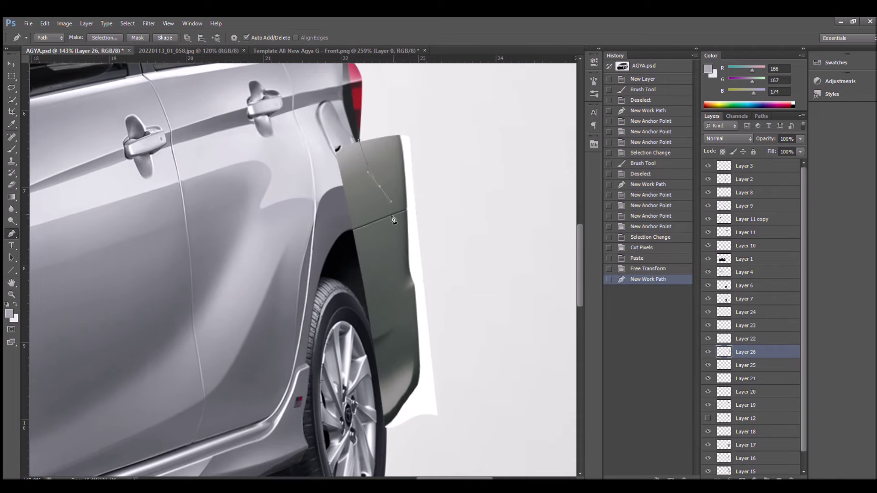
pyautogui.click(425, 106)
pyautogui.hotkey('ctrl', 'Return')
pyautogui.hotkey('ctrl', 'x')
pyautogui.scroll(-3, 302, 270)
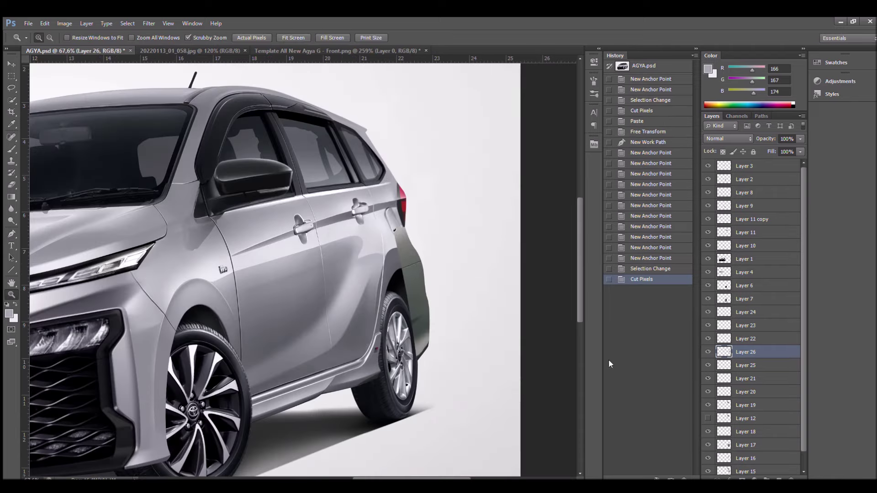
pyautogui.scroll(3, 301, 269)
# Step: Erase the panel's hard edges, trim it along the wheel arch and adjust its colour balance
pyautogui.press('i')
pyautogui.scroll(2, 393, 121)
pyautogui.press('e')
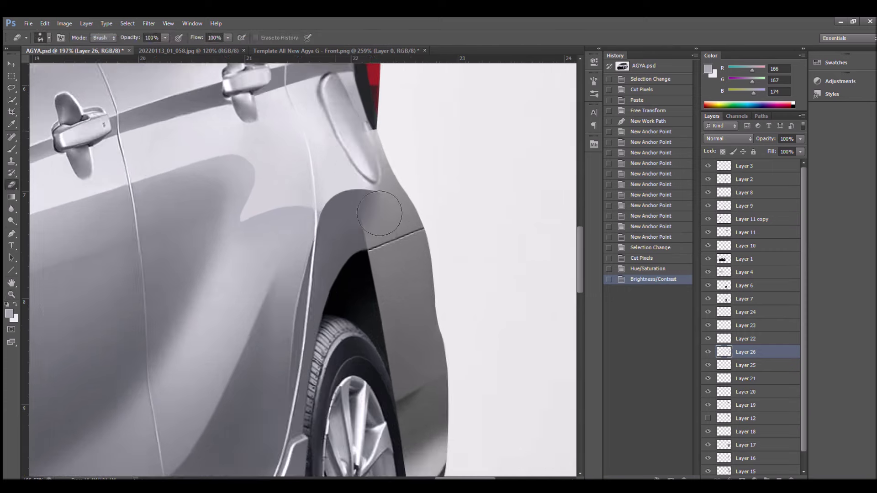
pyautogui.moveTo(413, 308); pyautogui.dragTo(402, 320)
pyautogui.press('p')
pyautogui.click(386, 254)
pyautogui.hotkey('ctrl', 'Return')
pyautogui.hotkey('ctrl', 't')
pyautogui.press('Return')
pyautogui.hotkey('ctrl', 'b')
pyautogui.press('Return')
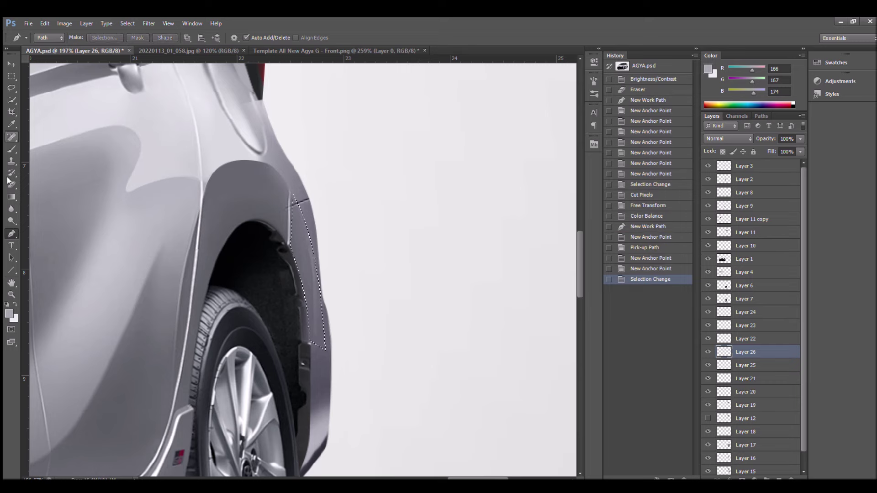
pyautogui.hotkey('ctrl', 'd')
pyautogui.press('e')
pyautogui.moveTo(297, 201); pyautogui.dragTo(285, 249)
# Step: Copy a rear-fender patch from the template and warp it onto the car's fender
pyautogui.press('p')
pyautogui.click(307, 264)
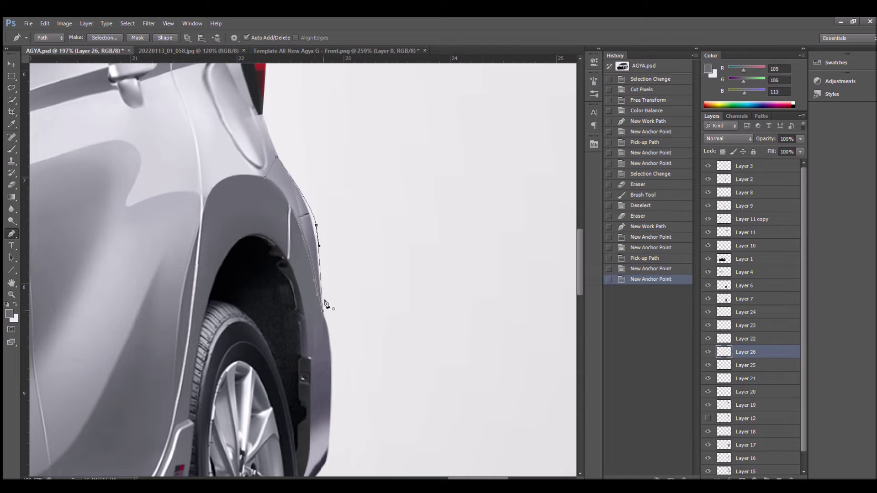
pyautogui.press('m')
pyautogui.hotkey('ctrl', 'Tab')
pyautogui.moveTo(368, 212); pyautogui.dragTo(440, 277)
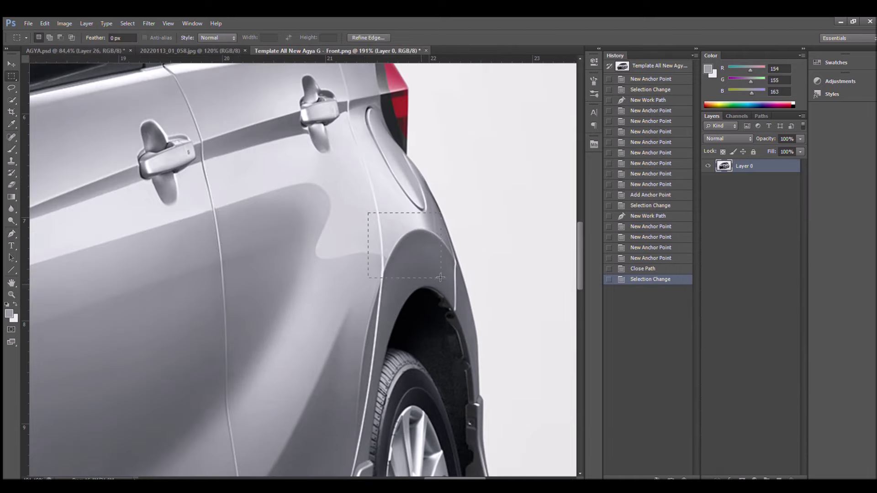
pyautogui.hotkey('ctrl', 'c')
pyautogui.hotkey('ctrl', 'Tab')
pyautogui.hotkey('ctrl', 'v')
pyautogui.hotkey('ctrl', 't')
pyautogui.rightClick(254, 178)
pyautogui.click(274, 255)
pyautogui.press('Return')
# Step: Erase and re-warp the fender patch so it blends into the wheel-arch curve
pyautogui.press('e')
pyautogui.moveTo(255, 238); pyautogui.dragTo(256, 320)
pyautogui.hotkey('ctrl', 't')
pyautogui.moveTo(320, 228); pyautogui.dragTo(290, 262)
pyautogui.press('Return')
pyautogui.moveTo(491, 127); pyautogui.dragTo(362, 163)
pyautogui.hotkey('alt', '[')
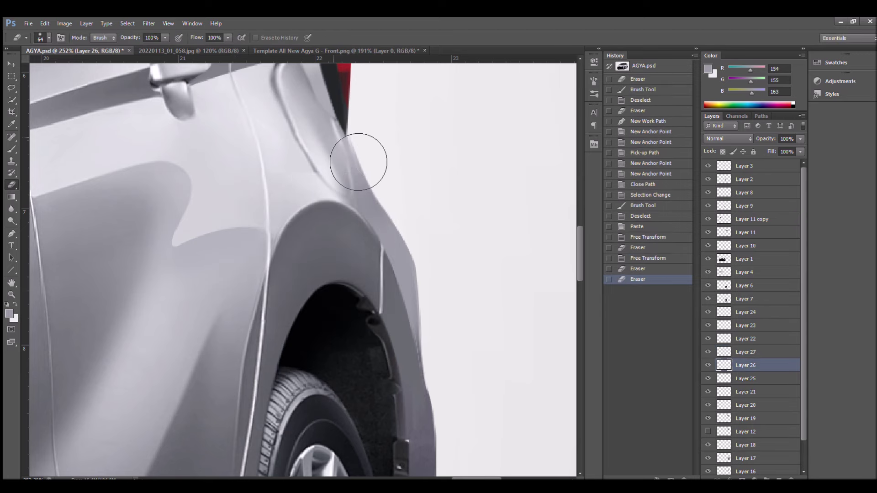
pyautogui.press('p')
# Step: Cut away the traced rear-fender area of Layer 26 and paint along the trimmed edge
pyautogui.click(385, 222)
pyautogui.hotkey('ctrl', 'Return')
pyautogui.hotkey('ctrl', 'x')
pyautogui.scroll(-5, 499, 258)
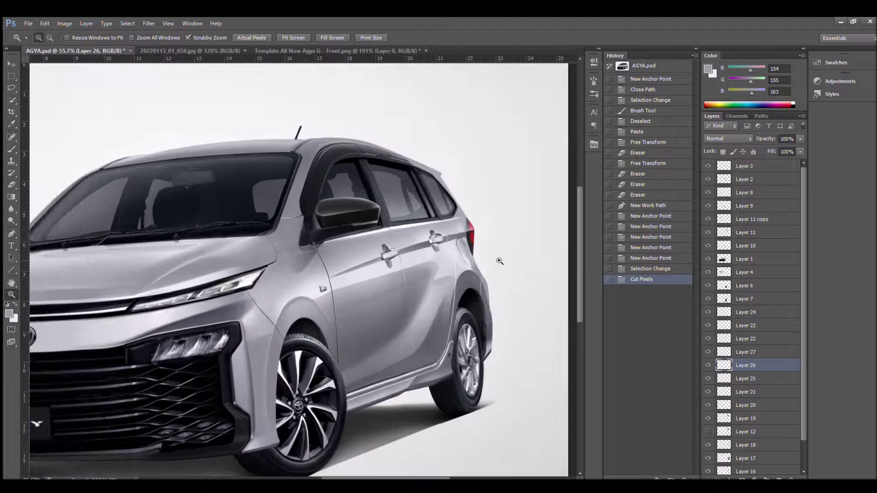
pyautogui.scroll(5, 454, 364)
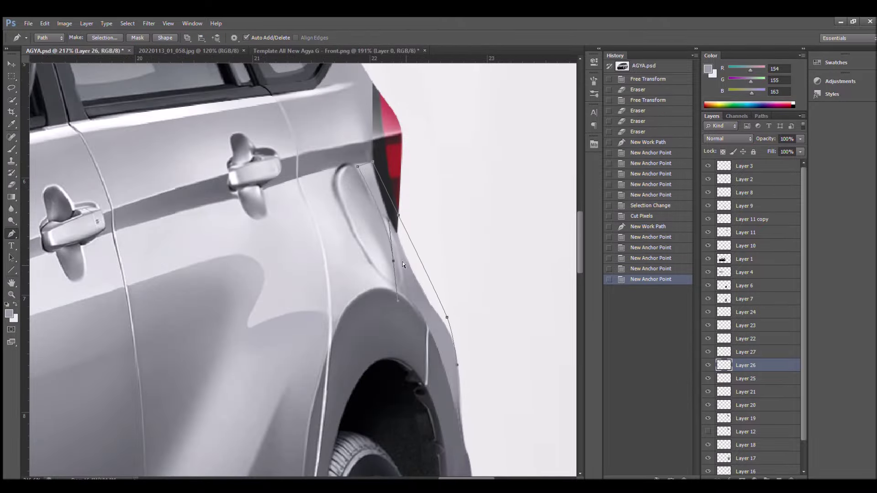
pyautogui.hotkey('ctrl', 'd')
pyautogui.press('z')
pyautogui.scroll(-5, 302, 270)
pyautogui.scroll(6, 301, 270)
pyautogui.moveTo(457, 450); pyautogui.dragTo(374, 255)
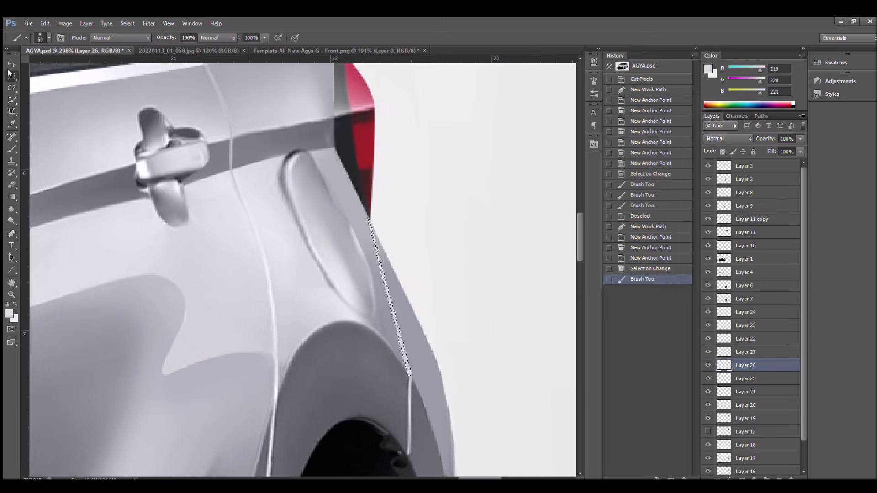
# Step: Return to the Agya template image and start tracing around its rear wheel
pyautogui.hotkey('ctrl', 'd')
pyautogui.press('z')
pyautogui.scroll(-5, 479, 210)
pyautogui.scroll(5, 480, 210)
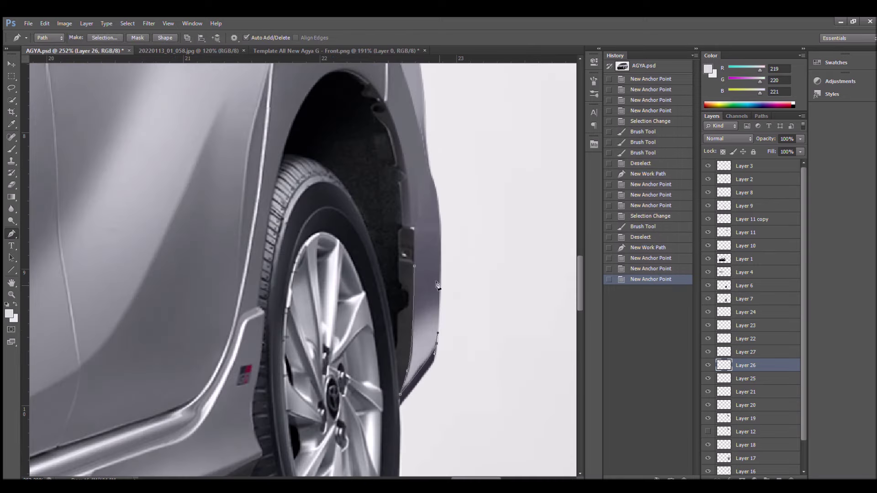
pyautogui.press('z')
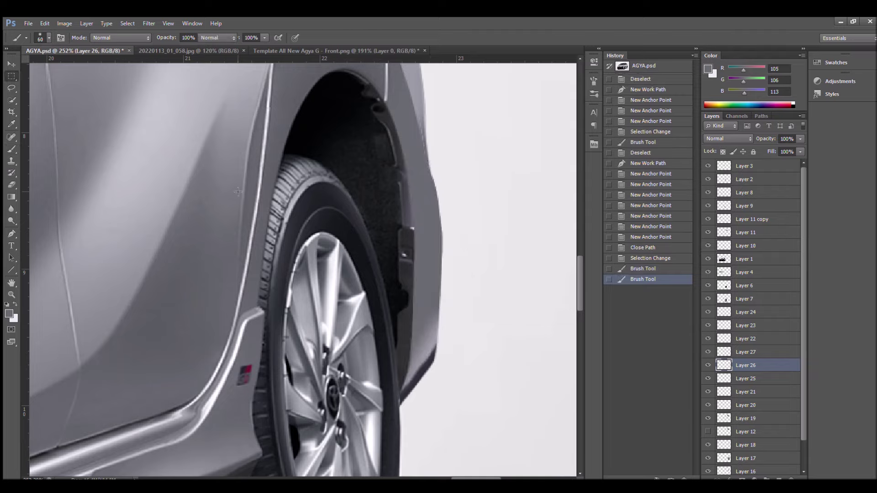
pyautogui.scroll(-5, 443, 234)
pyautogui.hotkey('ctrl', 'Tab')
pyautogui.scroll(3, 439, 274)
pyautogui.scroll(3, 439, 274)
pyautogui.press('p')
pyautogui.click(269, 349)
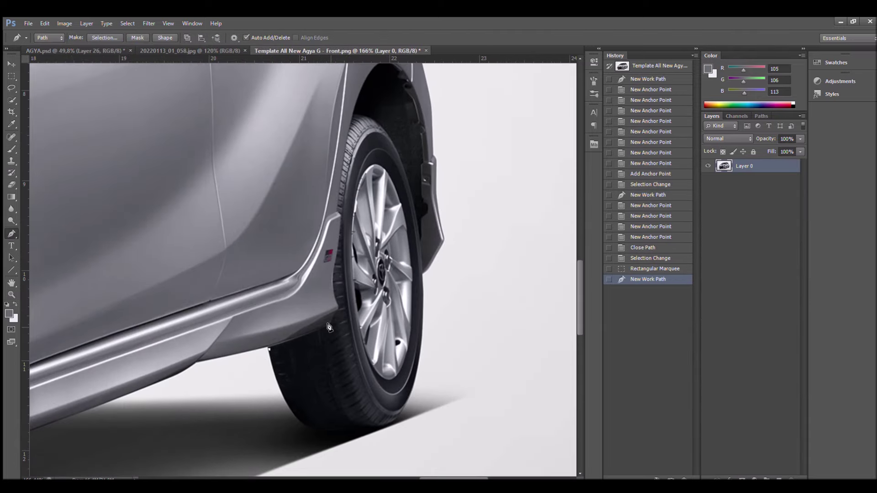
# Step: Copy the traced template wheel into AGYA.psd and place it over the rear wheel
pyautogui.click(269, 349)
pyautogui.hotkey('ctrl', 'Return')
pyautogui.hotkey('ctrl', 'c')
pyautogui.hotkey('ctrl', 'Tab')
pyautogui.hotkey('ctrl', 'v')
pyautogui.hotkey('ctrl', 't')
pyautogui.moveTo(331, 187); pyautogui.dragTo(288, 202)
pyautogui.press('Return')
# Step: Warp the pasted wheel, Layer 28, to match the car's perspective
pyautogui.press('z')
pyautogui.scroll(-4, 442, 203)
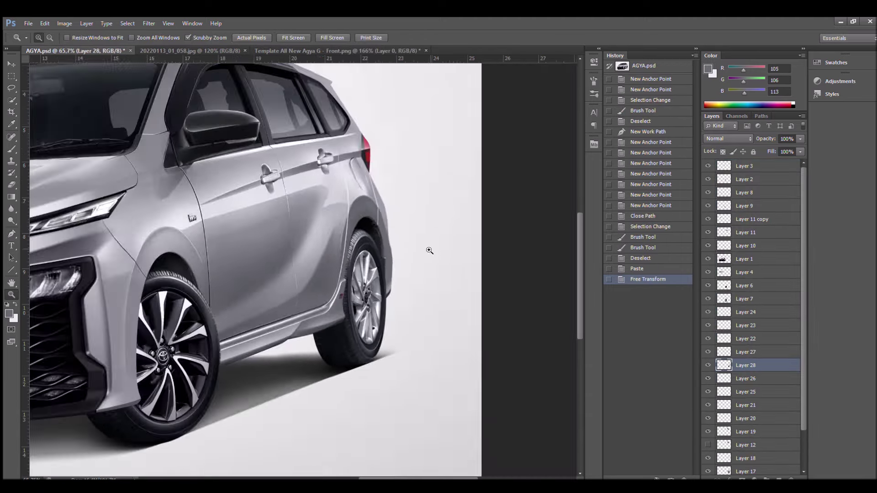
pyautogui.scroll(5, 442, 203)
pyautogui.moveTo(382, 79); pyautogui.dragTo(376, 364)
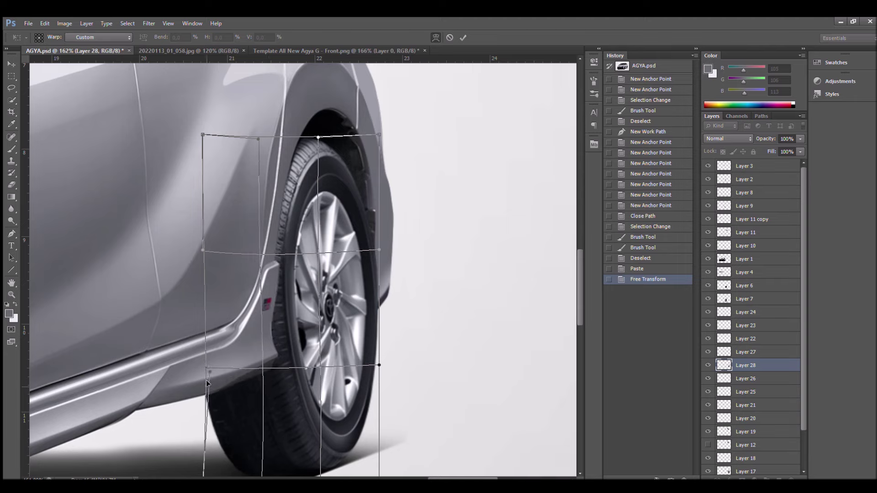
pyautogui.scroll(-3, 320, 392)
pyautogui.scroll(3, 349, 349)
pyautogui.press('Return')
pyautogui.scroll(-3, 349, 348)
pyautogui.scroll(3, 411, 320)
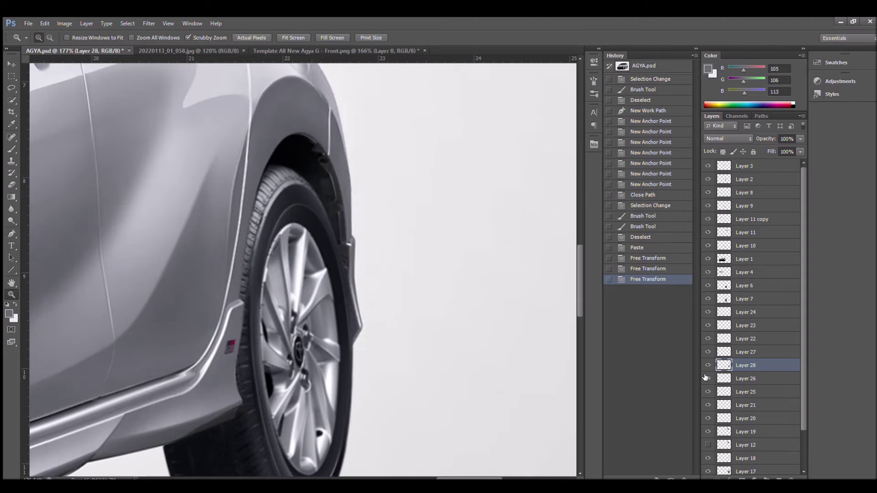
# Step: Refine the wheel's warp again and bring up the 20220113_01_058.jpg photo
pyautogui.hotkey('ctrl', 't')
pyautogui.scroll(-3, 430, 359)
pyautogui.scroll(2, 446, 343)
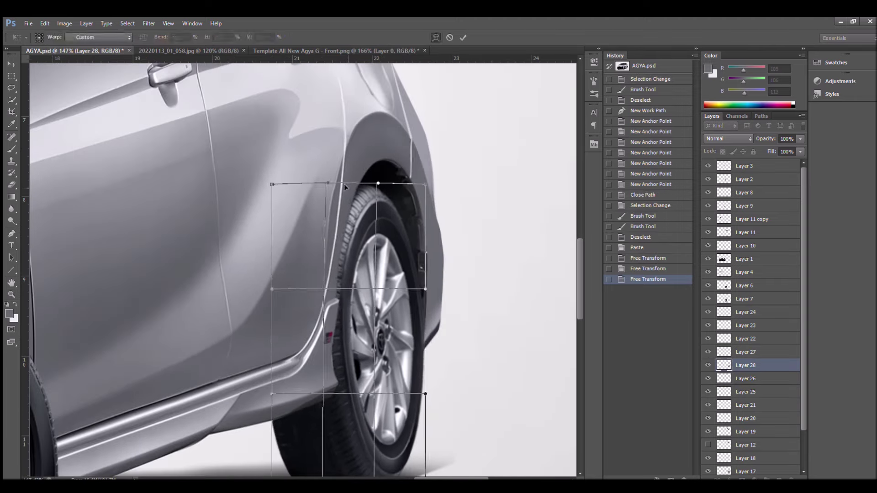
pyautogui.scroll(-3, 344, 186)
pyautogui.scroll(3, 452, 356)
pyautogui.press('Return')
pyautogui.scroll(-1, 455, 360)
pyautogui.hotkey('ctrl', 't')
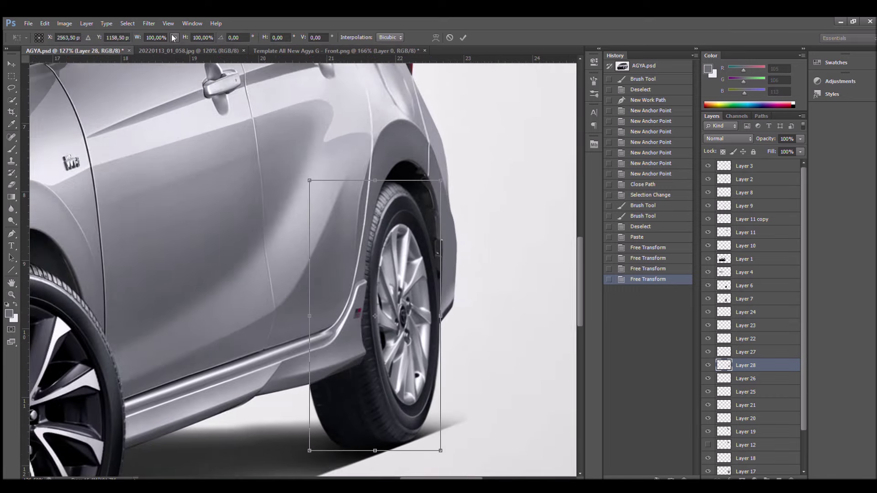
pyautogui.scroll(-3, 366, 274)
pyautogui.scroll(4, 411, 183)
pyautogui.click(435, 37)
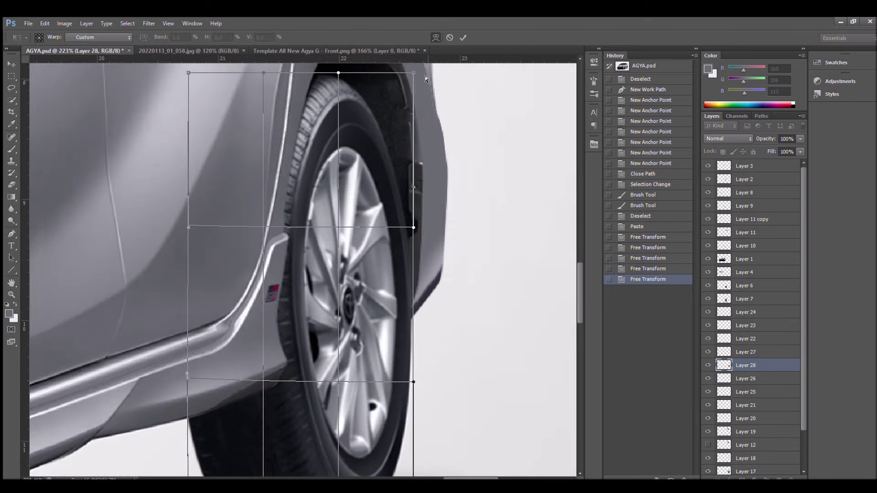
pyautogui.scroll(-5, 425, 76)
pyautogui.click(189, 50)
pyautogui.scroll(5, 276, 165)
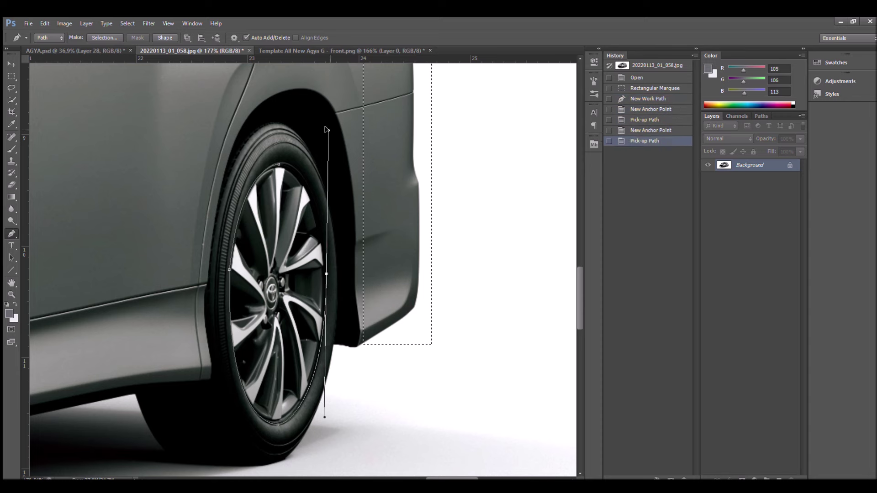
# Step: Paste the traced rim from 20220113_01_058.jpg into AGYA.psd and fit it onto the rear wheel
pyautogui.hotkey('ctrl', 'Return')
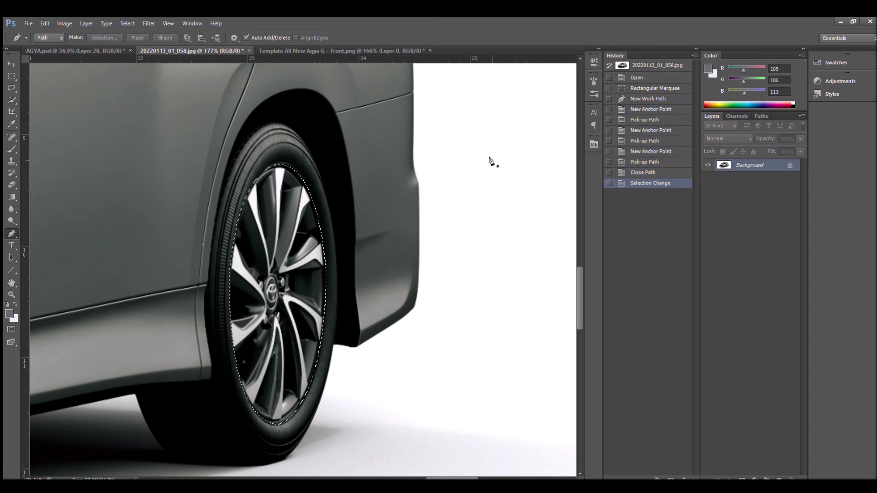
pyautogui.click(73, 50)
pyautogui.hotkey('ctrl', 'v')
pyautogui.hotkey('ctrl', 't')
pyautogui.scroll(5, 301, 274)
pyautogui.moveTo(301, 274)
pyautogui.mouseDown()
pyautogui.moveTo(423, 292)
pyautogui.moveTo(499, 261)
pyautogui.mouseUp()
pyautogui.scroll(1, 470, 293)
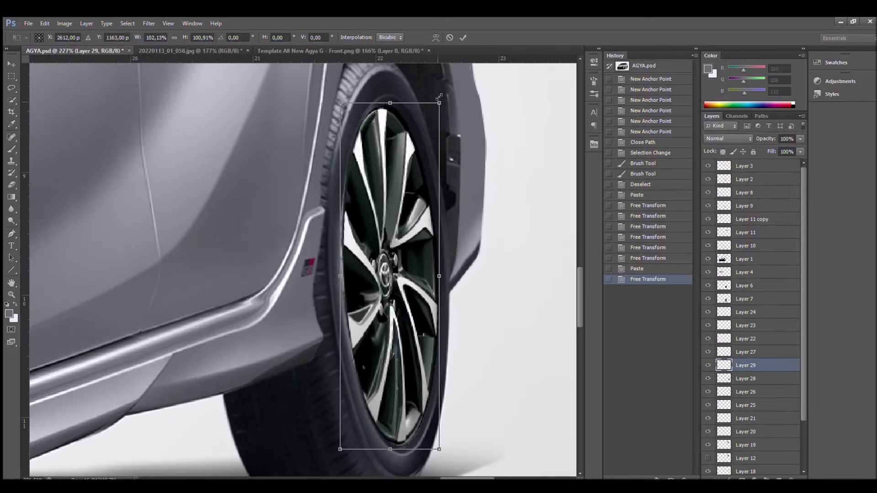
pyautogui.scroll(-3, 390, 454)
pyautogui.scroll(3, 390, 454)
pyautogui.press('Return')
pyautogui.scroll(-3, 489, 337)
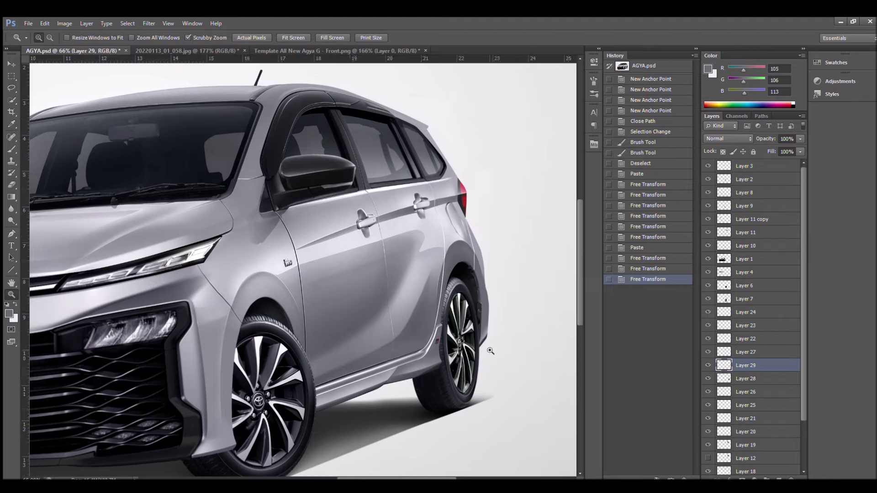
# Step: Colour-match the rim with Hue/Saturation and select the rear arch edge for trimming
pyautogui.press('i')
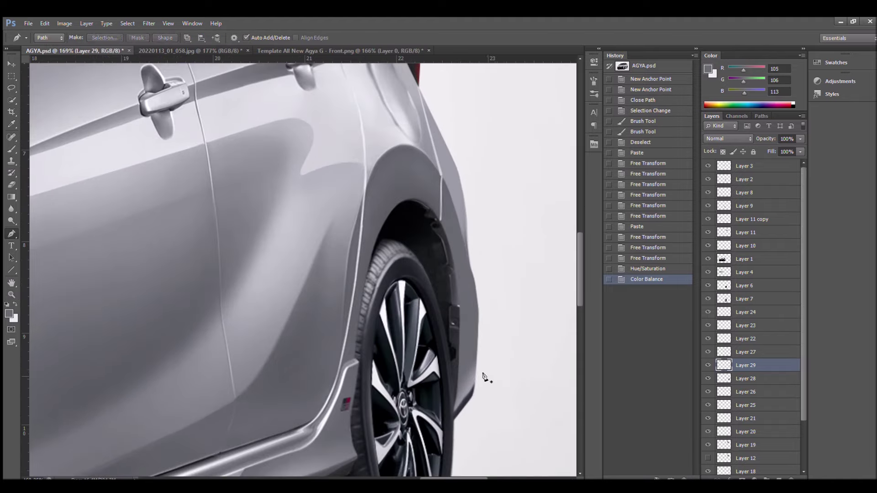
pyautogui.click(437, 117)
pyautogui.click(484, 137)
pyautogui.click(512, 228)
pyautogui.click(508, 371)
pyautogui.hotkey('ctrl', 'Return')
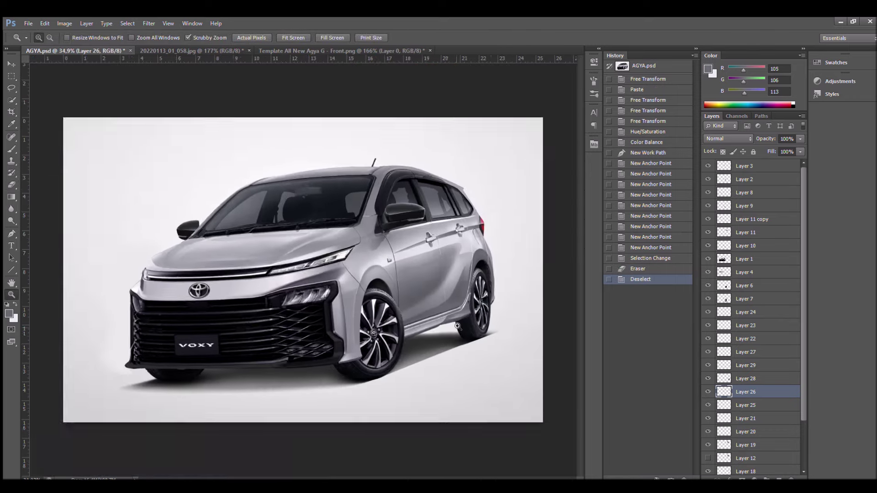
# Step: Commit the pending warp on the rear tyre layer
pyautogui.press('Return')
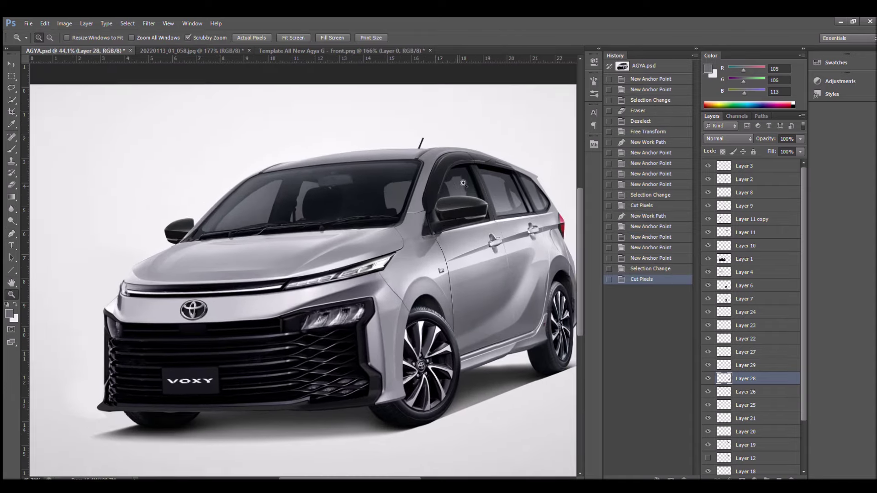
pyautogui.scroll(-2, 767, 459)
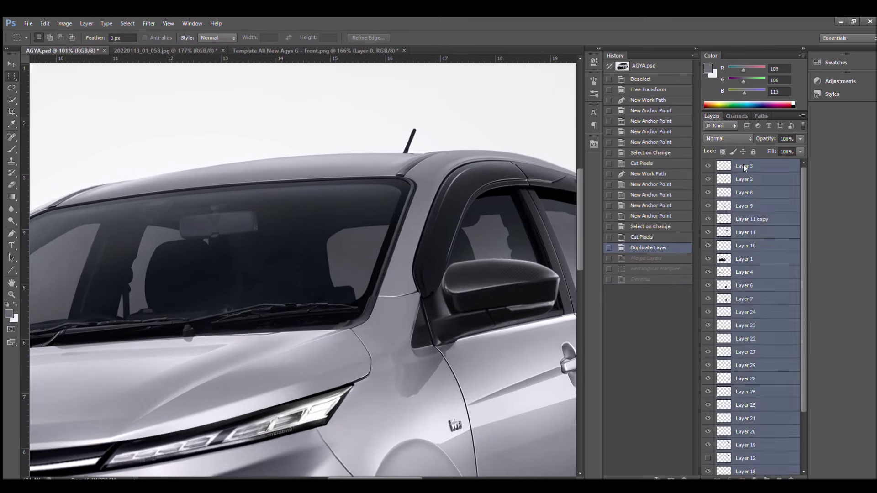
# Step: Paste a copy of the windshield pillar as Layer 30 and warp it wider
pyautogui.hotkey('ctrl', 'c')
pyautogui.hotkey('ctrl', 'v')
pyautogui.hotkey('ctrl', 't')
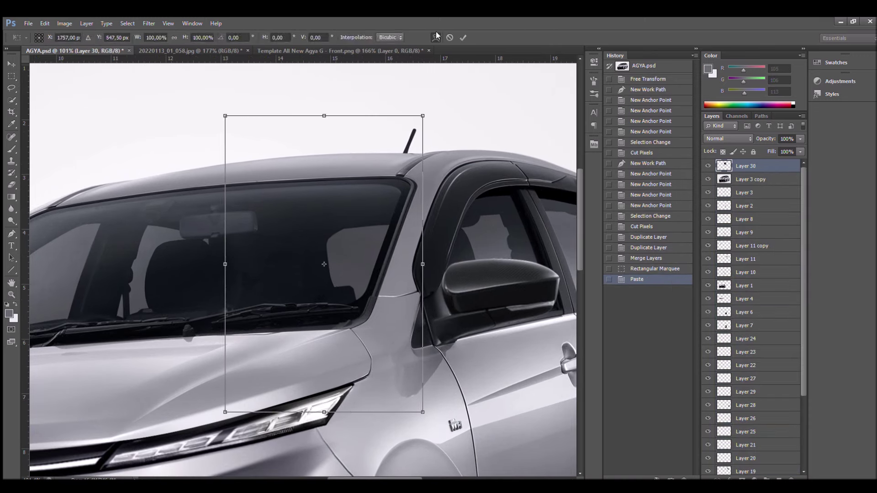
pyautogui.press('Return')
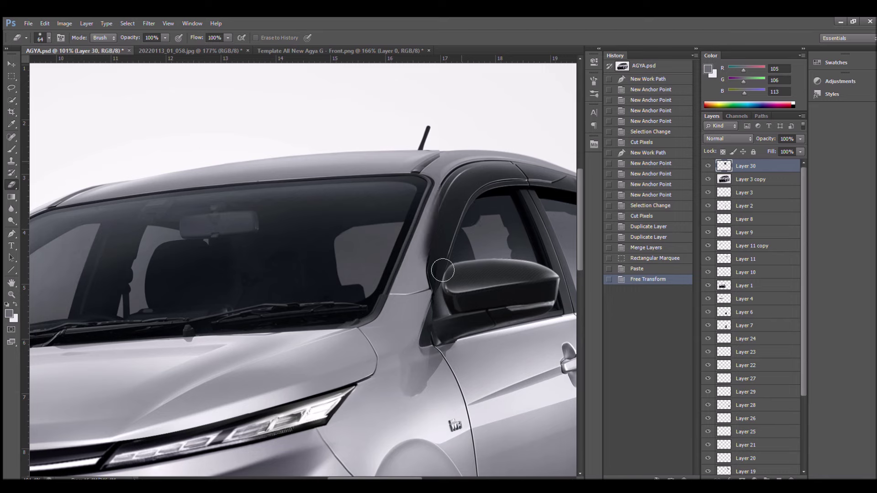
pyautogui.moveTo(442, 271); pyautogui.dragTo(427, 265)
pyautogui.hotkey('ctrl', 't')
pyautogui.press('Return')
# Step: Erase the ghost antenna and leftover pixels above the roof
pyautogui.press('z')
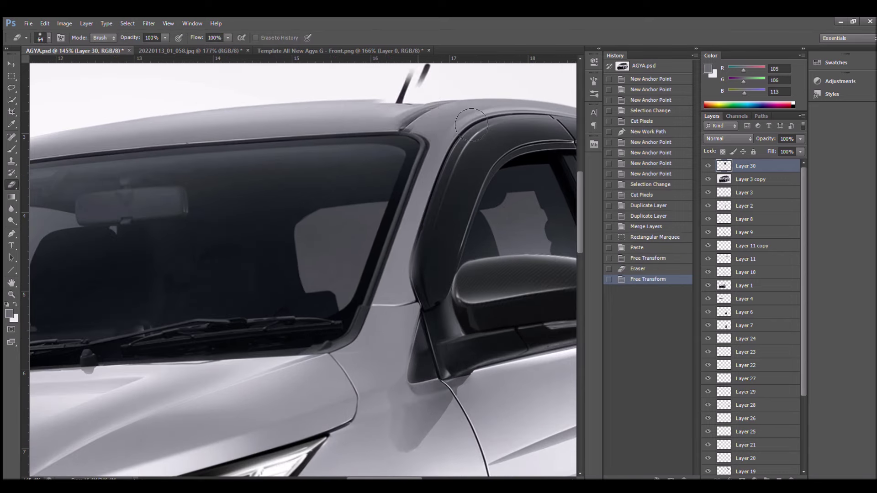
pyautogui.moveTo(402, 99); pyautogui.dragTo(412, 72)
pyautogui.scroll(2, 462, 132)
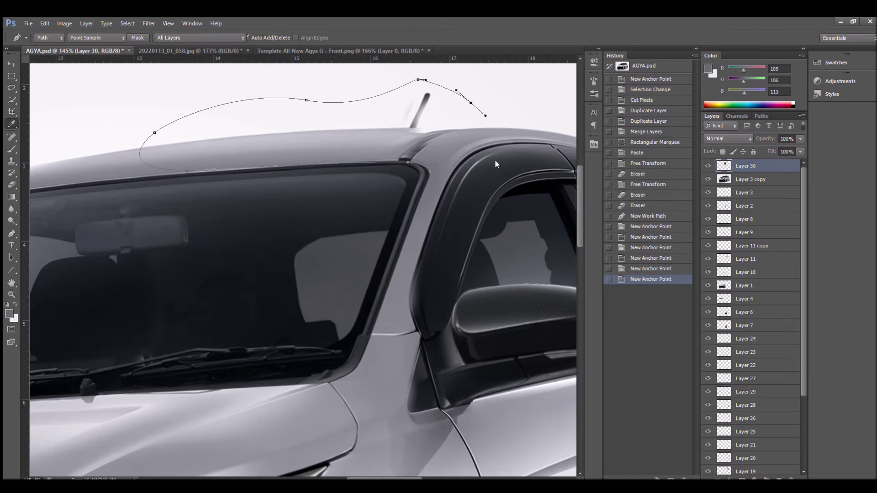
pyautogui.hotkey('ctrl', 'Return')
pyautogui.press('e')
pyautogui.moveTo(427, 105); pyautogui.dragTo(424, 147)
pyautogui.hotkey('ctrl', 'd')
pyautogui.scroll(-5, 411, 296)
pyautogui.moveTo(411, 315); pyautogui.dragTo(430, 368)
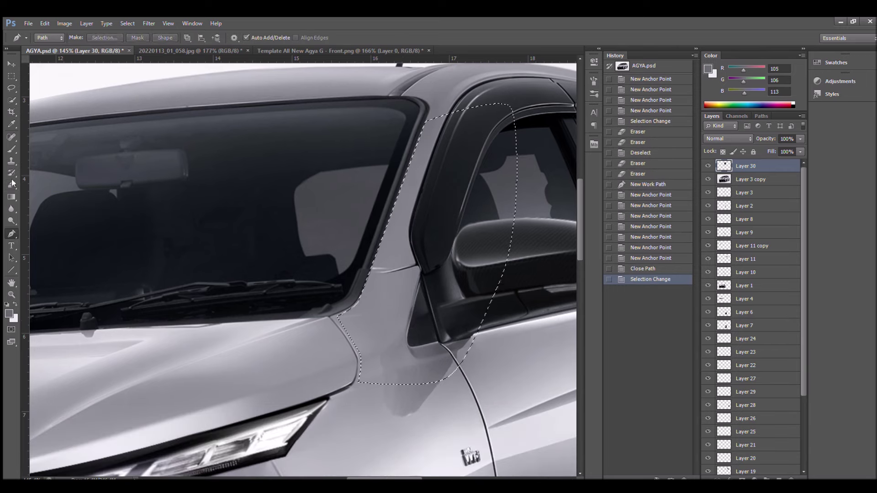
# Step: Erase a leftover spot near the pillar so the edges blend in
pyautogui.press('z')
pyautogui.hotkey('ctrl', 'd')
pyautogui.scroll(-5, 301, 270)
pyautogui.scroll(5, 301, 270)
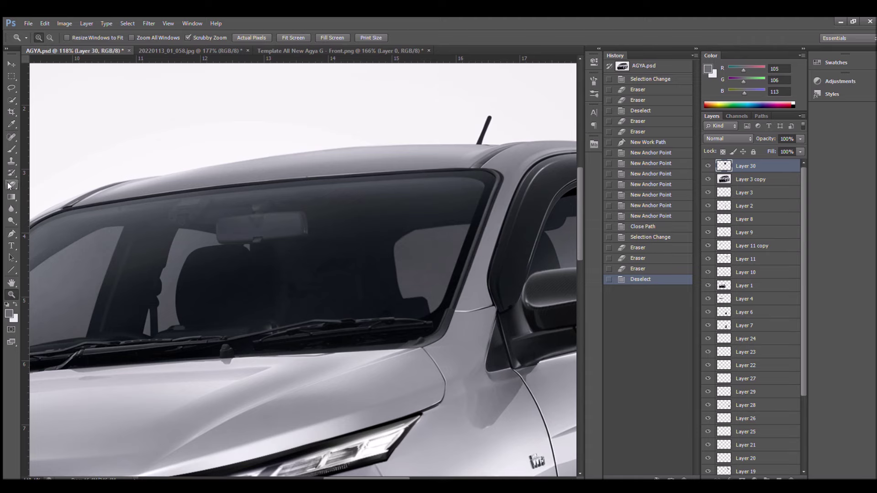
pyautogui.click(456, 227)
pyautogui.press('z')
pyautogui.scroll(-5, 437, 140)
pyautogui.scroll(3, 292, 274)
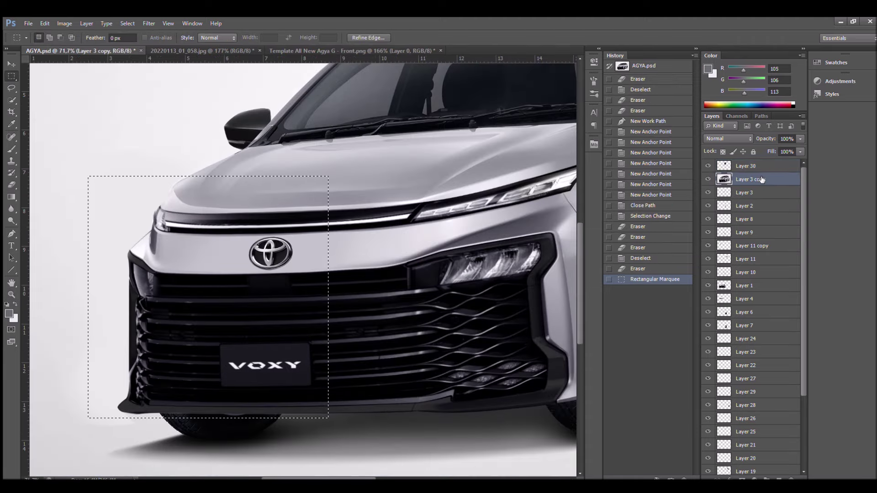
# Step: Paste a front-end patch and trim the outlined bumper corner area
pyautogui.hotkey('ctrl', 'v')
pyautogui.hotkey('ctrl', 't')
pyautogui.press('Return')
pyautogui.scroll(3, 182, 365)
pyautogui.press('p')
pyautogui.moveTo(130, 421); pyautogui.dragTo(169, 414)
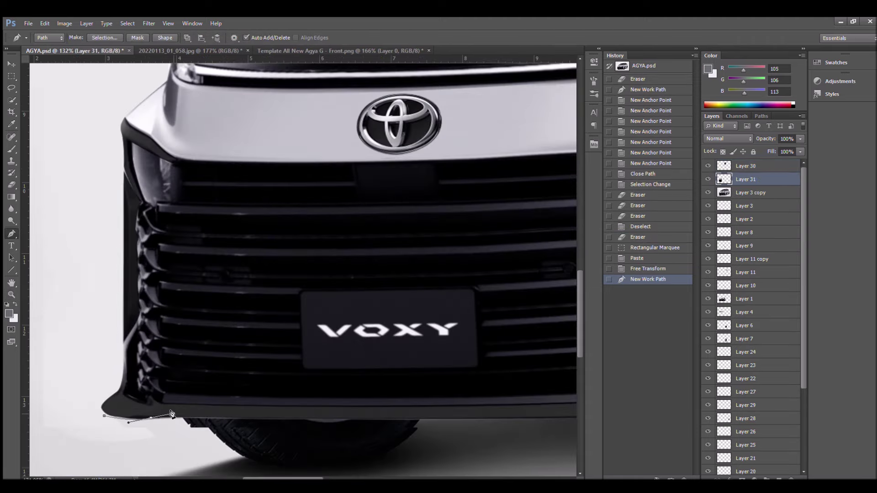
pyautogui.hotkey('ctrl', 'Return')
pyautogui.hotkey('ctrl', 't')
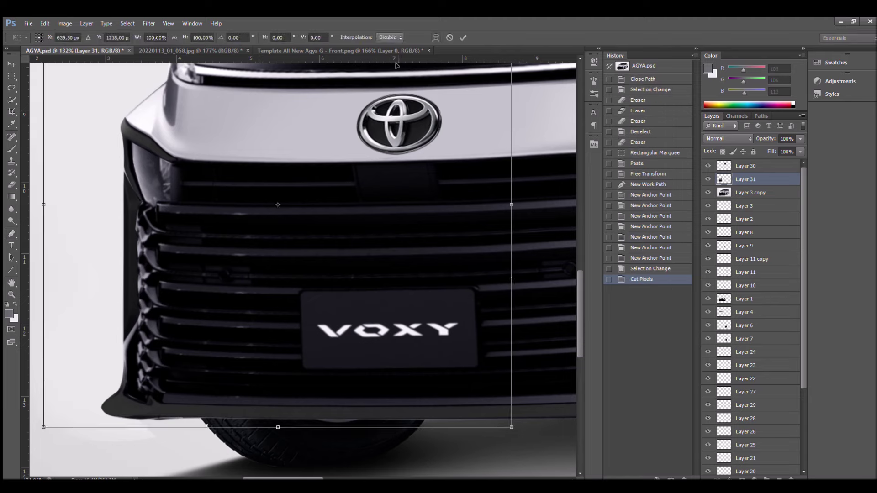
pyautogui.press('Return')
# Step: Stretch the hood area beside the mirror to remove the seam
pyautogui.press('z')
pyautogui.scroll(-5, 301, 270)
pyautogui.moveTo(160, 242); pyautogui.dragTo(202, 308)
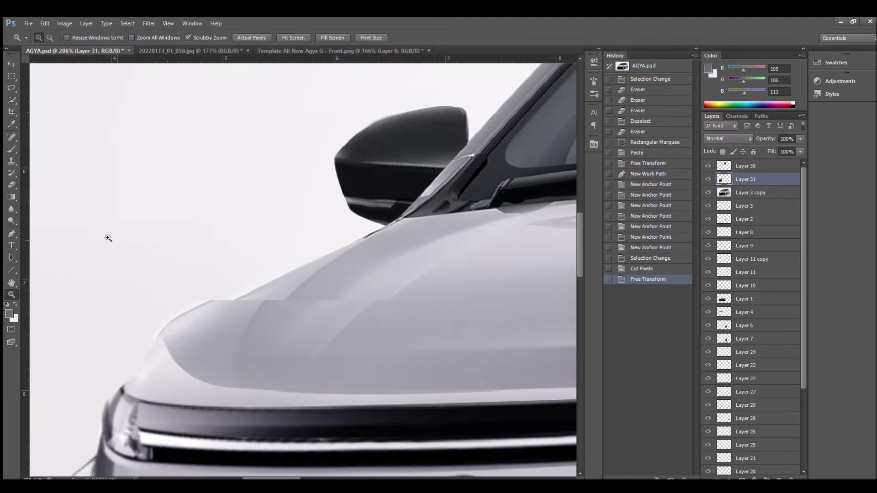
pyautogui.hotkey('ctrl', 't')
pyautogui.press('Return')
pyautogui.hotkey('ctrl', 'd')
pyautogui.press('e')
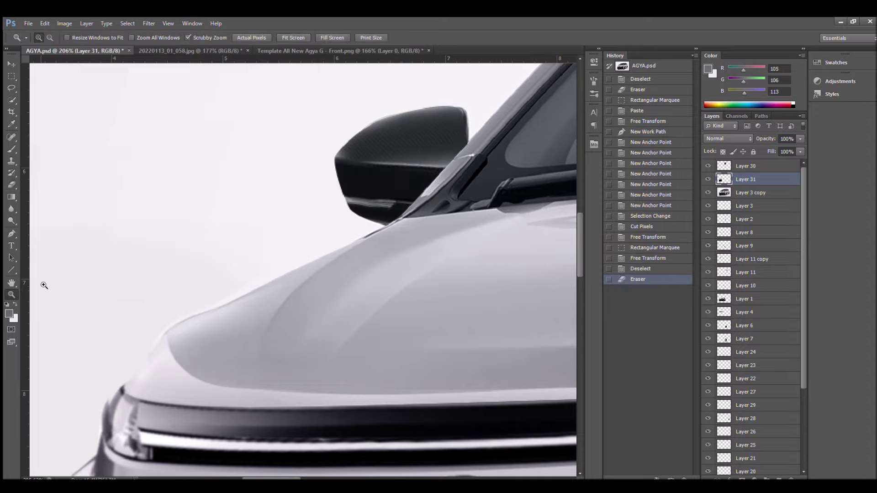
pyautogui.doubleClick(12, 283)
pyautogui.scroll(5, 166, 283)
# Step: Fill the licence plate outline with dark grey on a new layer
pyautogui.press('p')
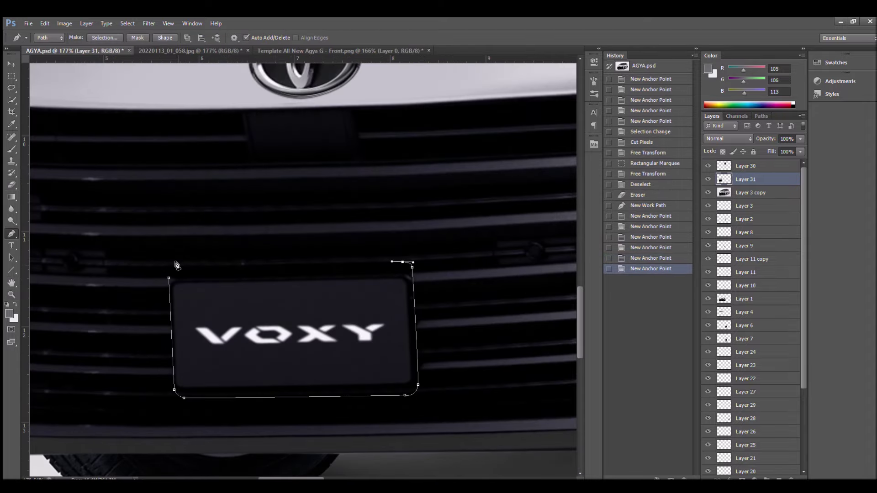
pyautogui.hotkey('ctrl', 'Return')
pyautogui.hotkey('ctrl', 'shift', 'alt', 'n')
pyautogui.press('b')
pyautogui.moveTo(196, 320); pyautogui.dragTo(402, 329)
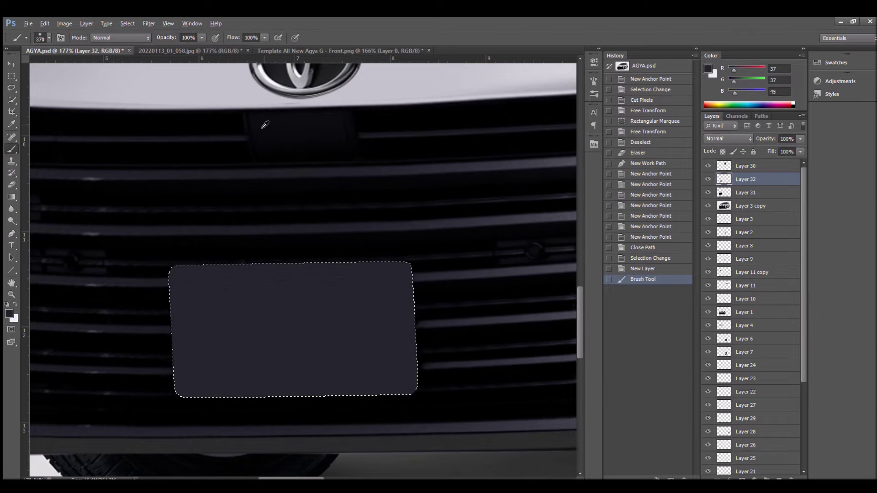
pyautogui.moveTo(292, 329); pyautogui.dragTo(342, 186)
pyautogui.hotkey('ctrl', 'd')
pyautogui.press('z')
pyautogui.hotkey('ctrl', '0')
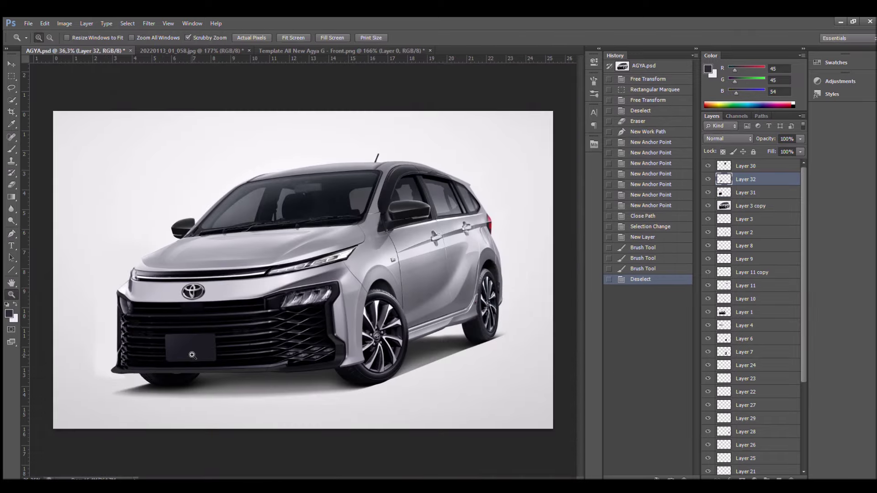
pyautogui.scroll(-2, 419, 209)
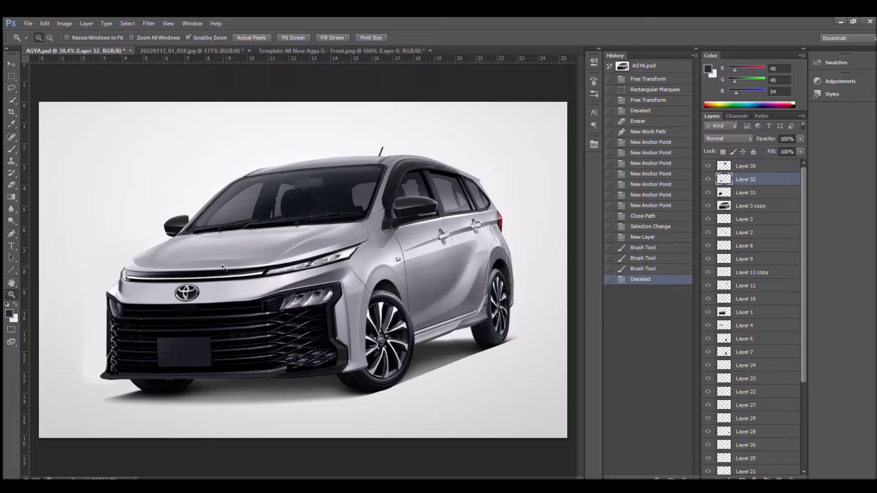
pyautogui.scroll(7, 129, 264)
# Step: Trace the thin bright hood-edge strip and paint it dark
pyautogui.press('p')
pyautogui.click(121, 319)
pyautogui.hscroll(10, 327, 432)
pyautogui.click(548, 292)
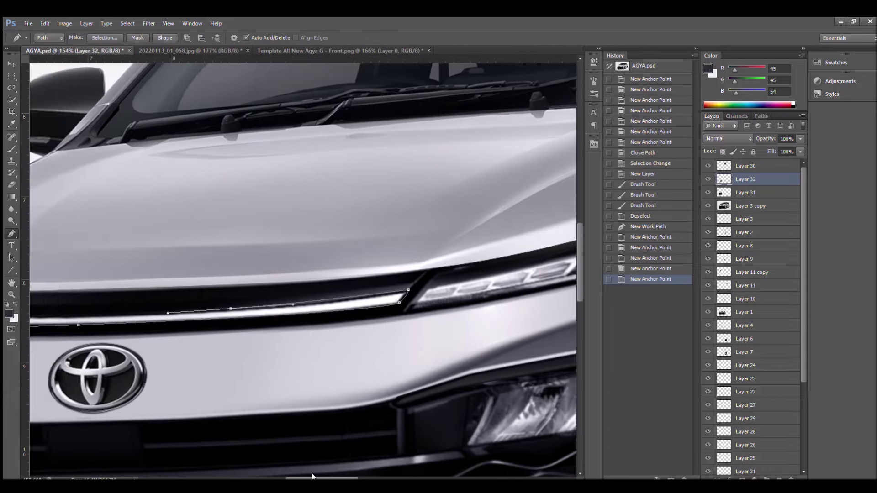
pyautogui.hscroll(-10, 345, 299)
pyautogui.click(224, 315)
pyautogui.hotkey('ctrl', 'Return')
pyautogui.press('b')
pyautogui.press('z')
pyautogui.moveTo(150, 282); pyautogui.dragTo(16, 57)
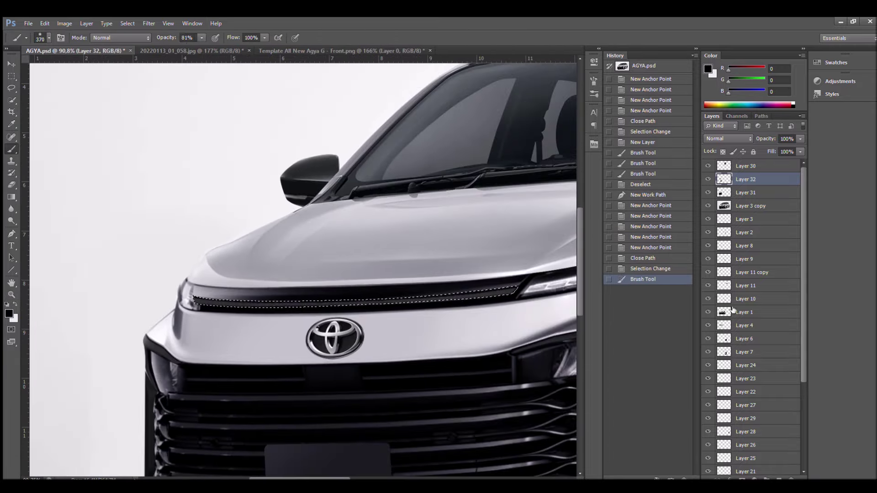
pyautogui.hotkey('ctrl', 'd')
# Step: Erase the excess dark paint and zoom out to the whole car
pyautogui.press('e')
pyautogui.moveTo(420, 183); pyautogui.dragTo(484, 133)
pyautogui.press('z')
pyautogui.moveTo(503, 249); pyautogui.dragTo(443, 249)
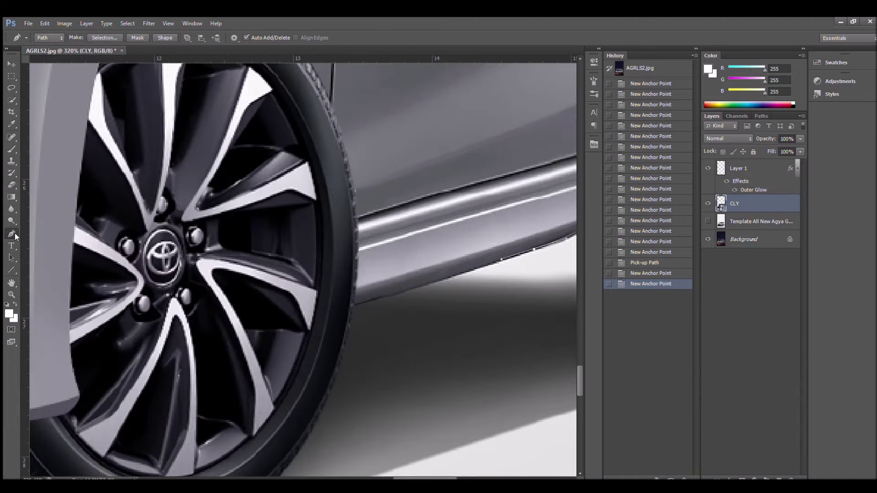
# Step: Trace the car's outline along the bumper and paste in the rocky landscape photo for resizing
pyautogui.moveTo(328, 445); pyautogui.dragTo(142, 446)
pyautogui.moveTo(87, 342); pyautogui.dragTo(89, 324)
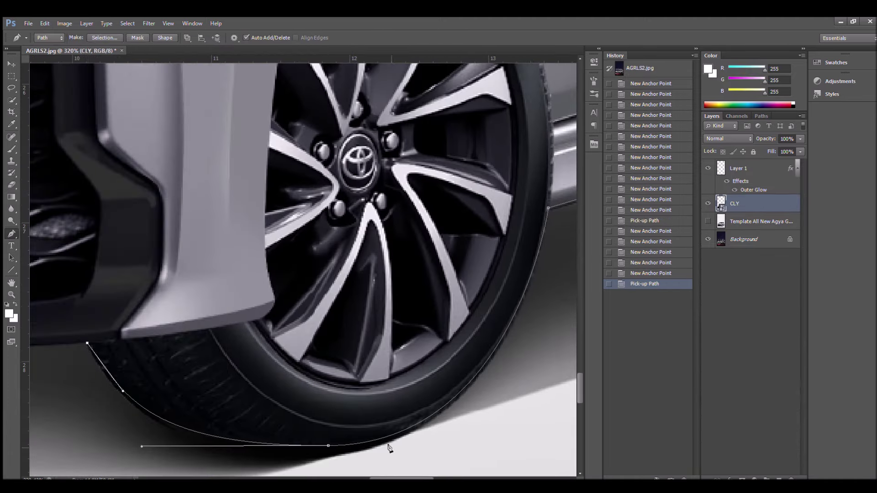
pyautogui.moveTo(308, 347); pyautogui.dragTo(257, 345)
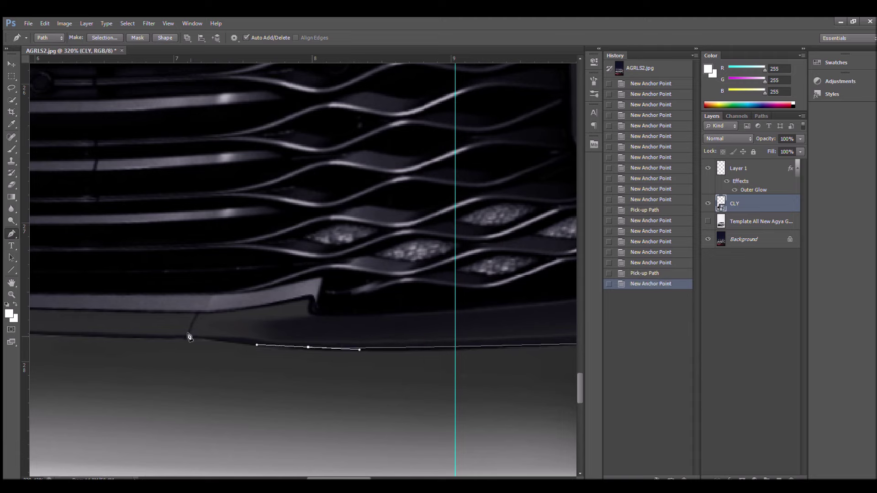
pyautogui.hscroll(-5, 278, 447)
pyautogui.hscroll(-2, 301, 270)
pyautogui.moveTo(114, 301); pyautogui.dragTo(98, 281)
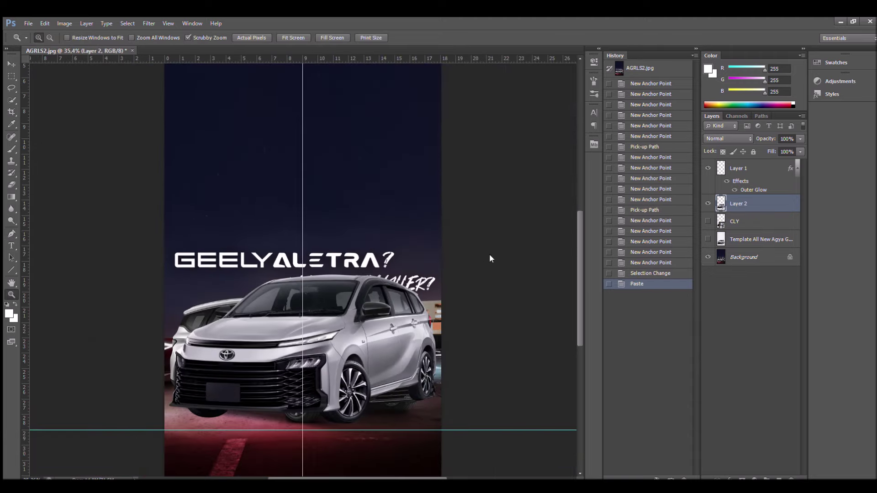
pyautogui.hotkey('ctrl', 'v')
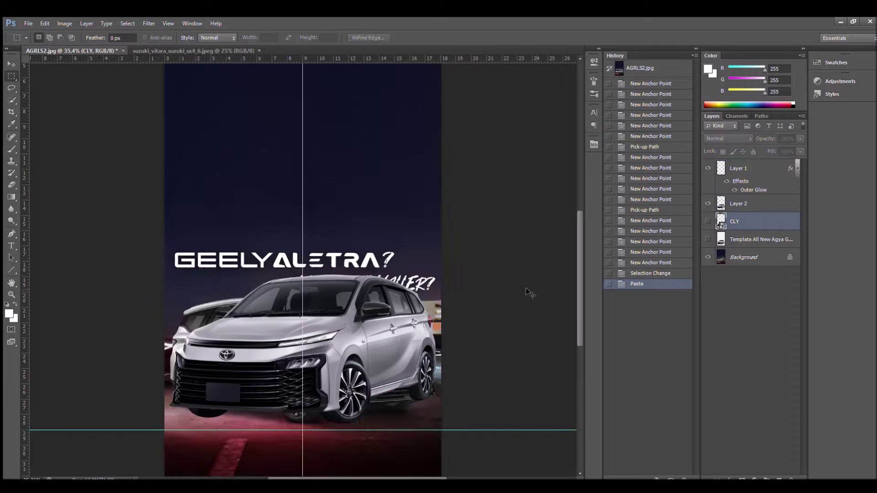
pyautogui.hotkey('ctrl', 't')
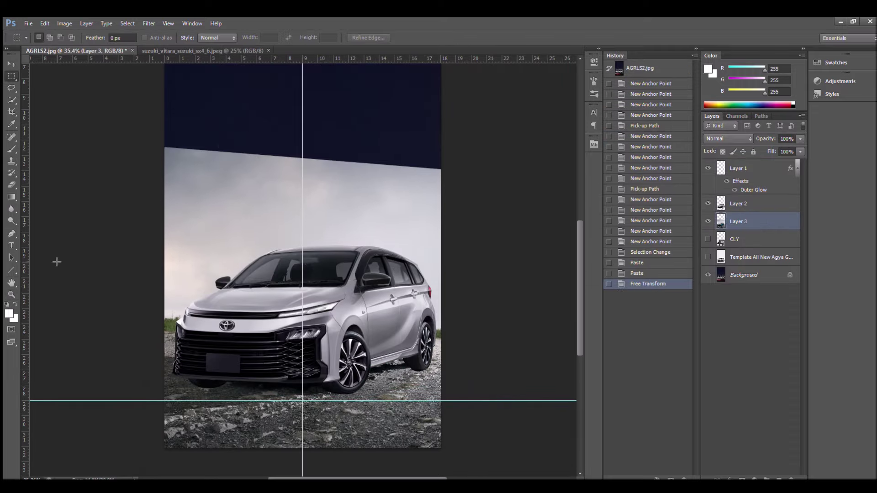
# Step: Duplicate the car layer and sample a colour from the image for blending
pyautogui.scroll(5, 412, 418)
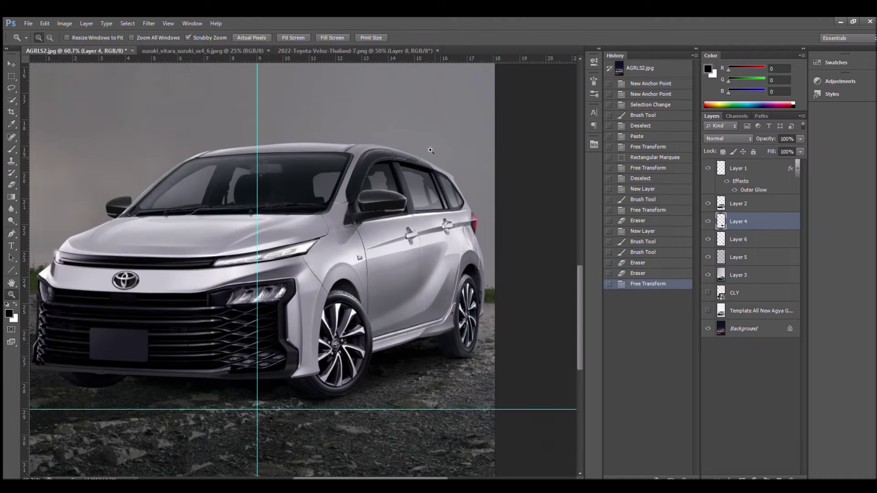
pyautogui.hotkey('ctrl', 'j')
pyautogui.press('i')
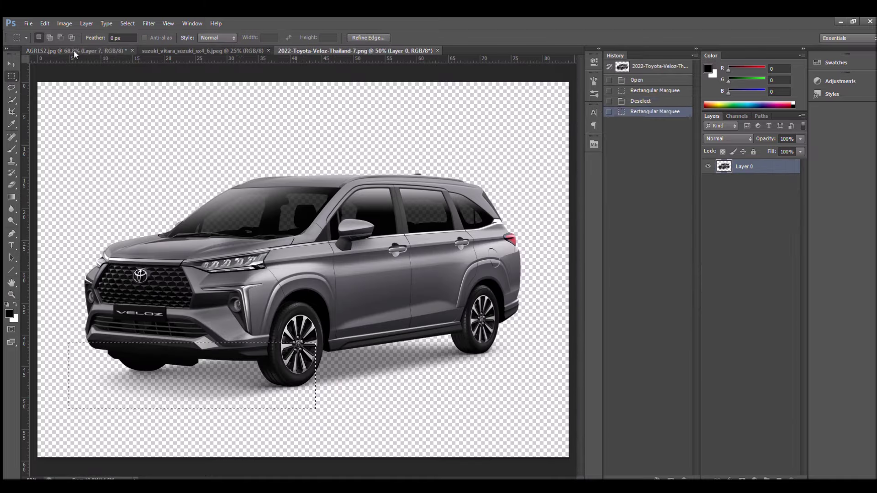
# Step: Copy the Toyota badge area onto a new layer and narrow the patch
pyautogui.click(75, 50)
pyautogui.moveTo(115, 209); pyautogui.dragTo(285, 321)
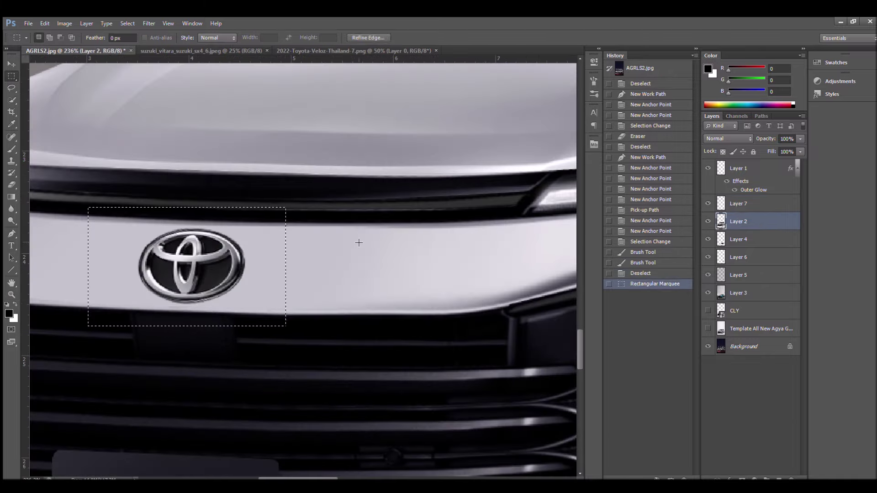
pyautogui.hotkey('ctrl', 'v')
pyautogui.hotkey('ctrl', 't')
pyautogui.moveTo(282, 265); pyautogui.dragTo(273, 265)
pyautogui.press('Return')
pyautogui.press('e')
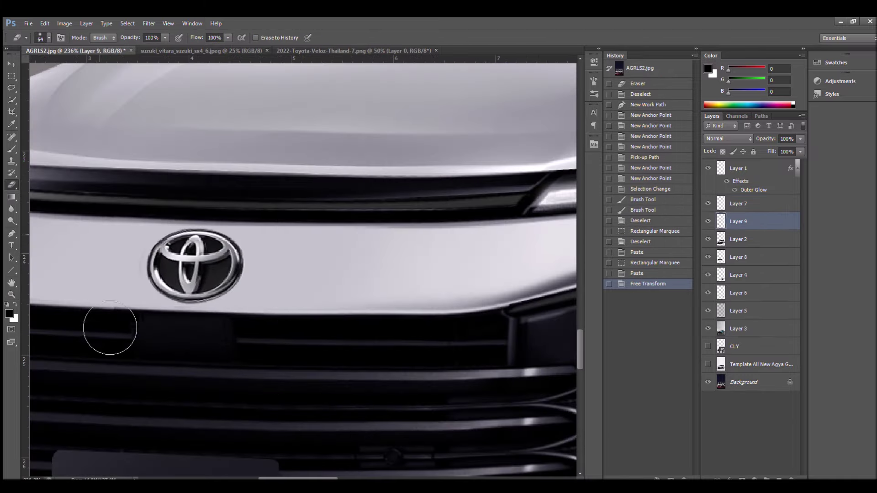
pyautogui.click(11, 294)
pyautogui.scroll(-2, 282, 287)
pyautogui.scroll(-2, 215, 355)
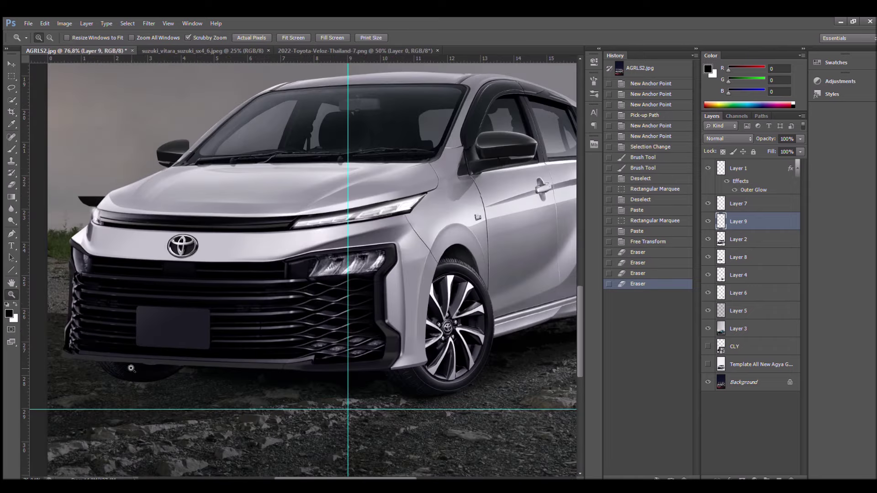
# Step: Widen Layer 8 across the car front and warp it to the bumper's shape
pyautogui.click(739, 257)
pyautogui.hotkey('ctrl', 't')
pyautogui.moveTo(405, 386); pyautogui.dragTo(466, 387)
pyautogui.click(435, 37)
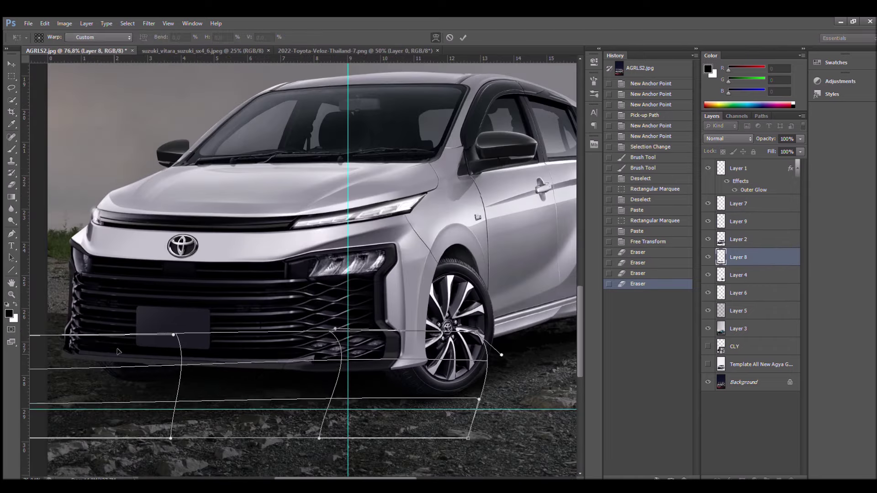
pyautogui.scroll(4, 73, 388)
pyautogui.press('Return')
# Step: Erase the excess below the bumper and touch up its lower edge
pyautogui.press('e')
pyautogui.scroll(-3, 292, 274)
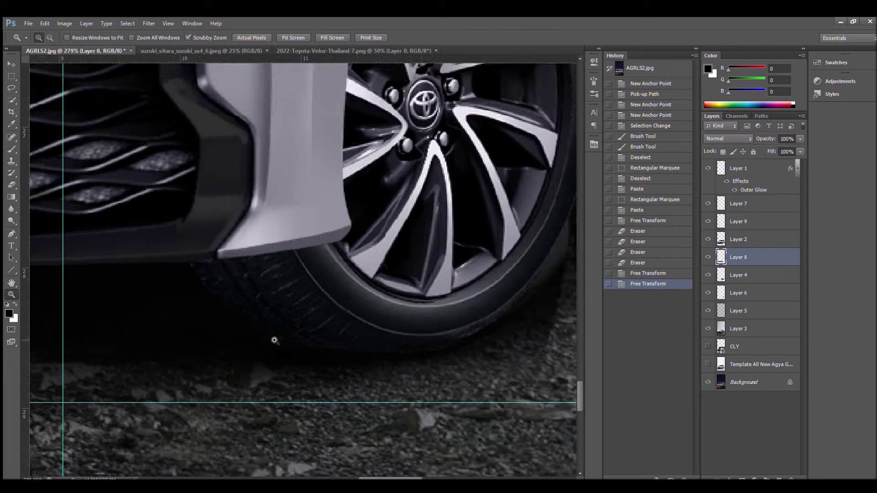
pyautogui.moveTo(424, 361); pyautogui.dragTo(502, 333)
pyautogui.scroll(-2, 292, 274)
pyautogui.scroll(4, 183, 293)
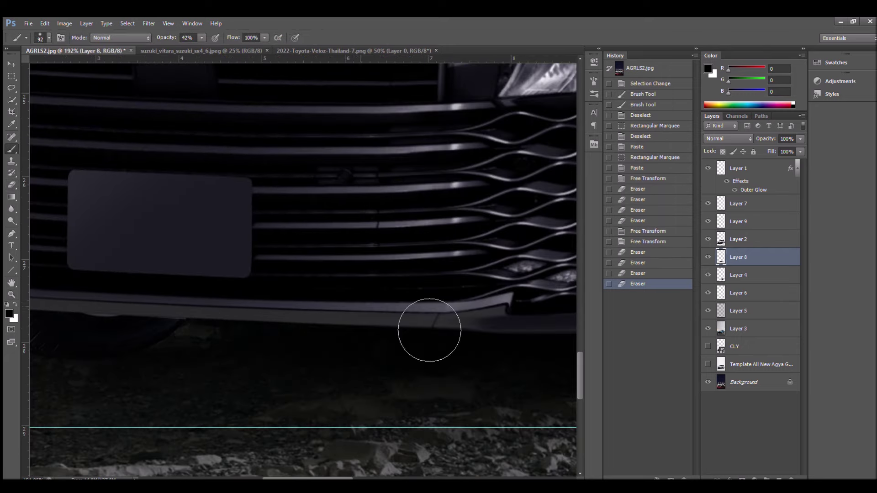
pyautogui.press('z')
pyautogui.moveTo(428, 329); pyautogui.dragTo(240, 326)
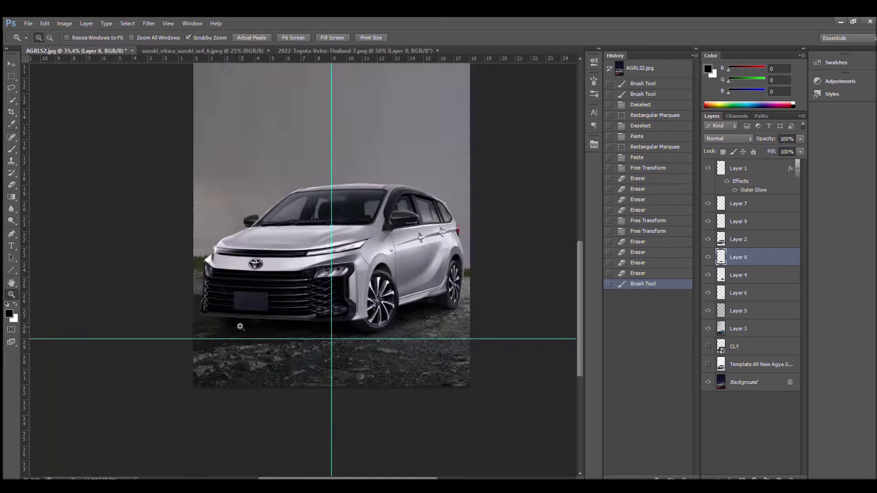
pyautogui.scroll(8, 457, 224)
# Step: Trace the rear panel beside the tail light and paint it light grey
pyautogui.press('p')
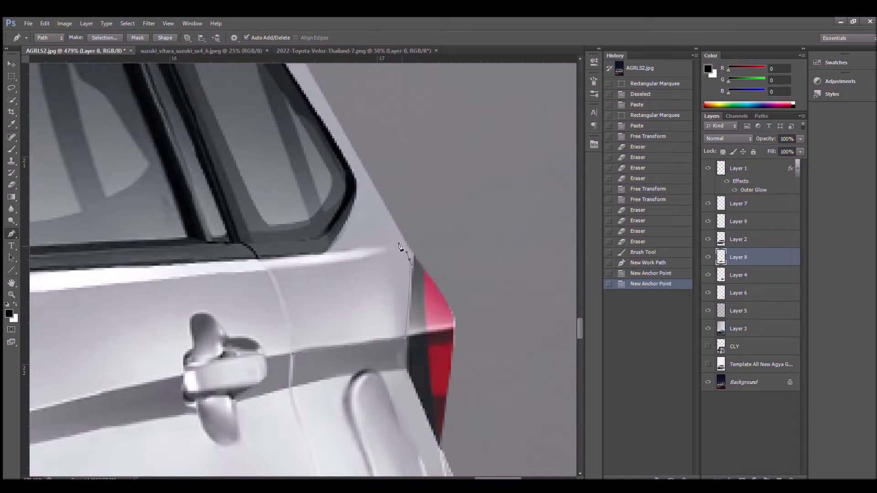
pyautogui.hotkey('ctrl', 'Return')
pyautogui.press('b')
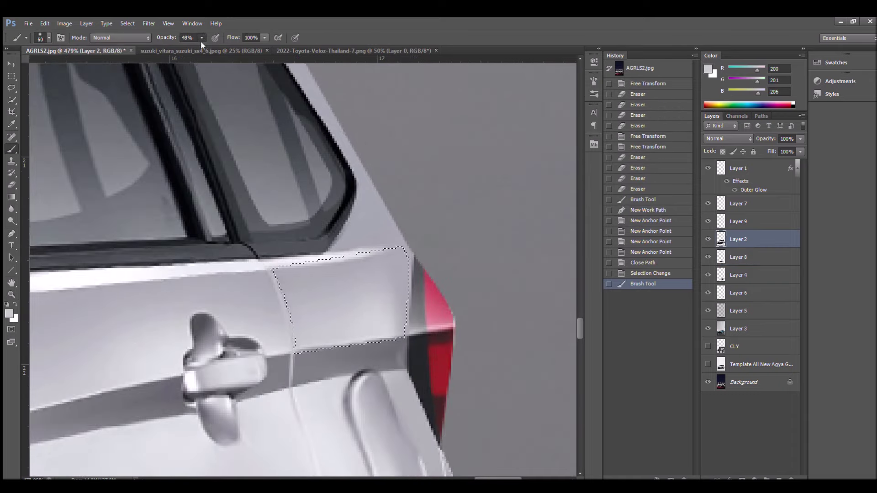
pyautogui.hotkey('ctrl', 'd')
pyautogui.press('z')
pyautogui.moveTo(461, 264); pyautogui.dragTo(427, 182)
pyautogui.scroll(-2, 143, 119)
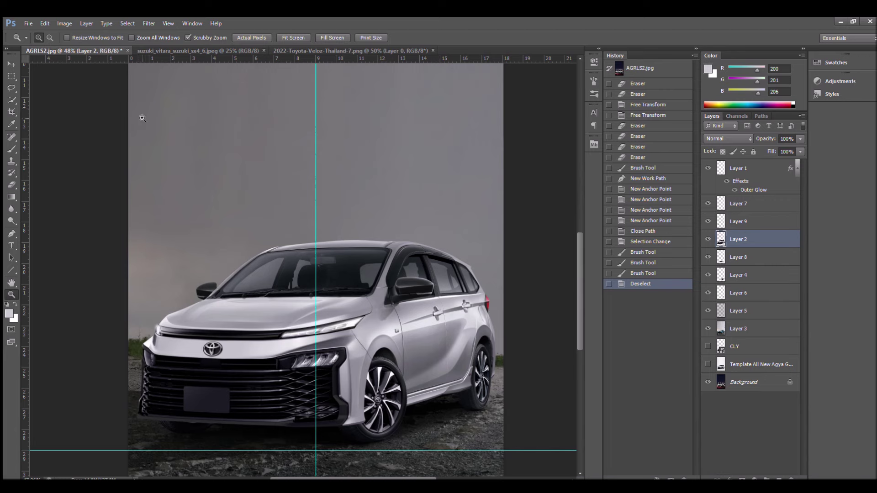
pyautogui.click(749, 181)
pyautogui.moveTo(156, 306); pyautogui.dragTo(385, 341)
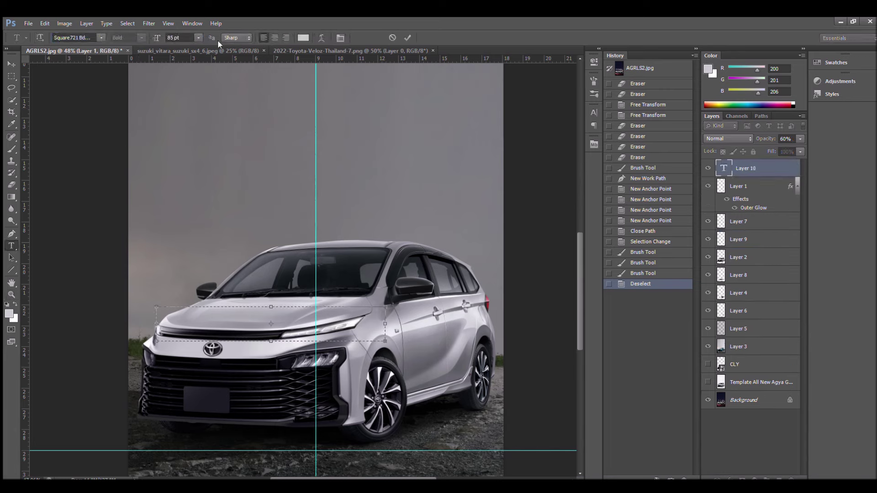
# Step: Write CALYA and move, scale and slant it into a title above the car
pyautogui.write('CALYA')
pyautogui.hotkey('ctrl', 'a')
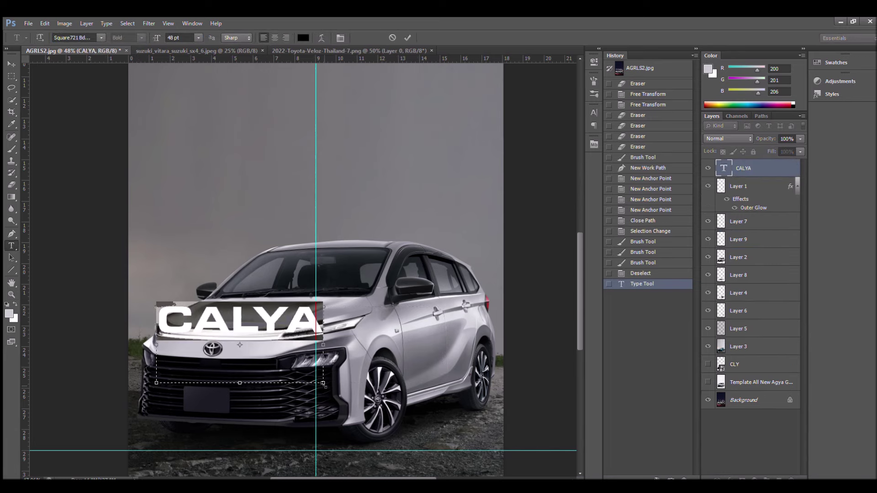
pyautogui.hotkey('ctrl', 't')
pyautogui.moveTo(237, 320); pyautogui.dragTo(212, 182)
pyautogui.moveTo(375, 170); pyautogui.dragTo(390, 164)
pyautogui.press('Return')
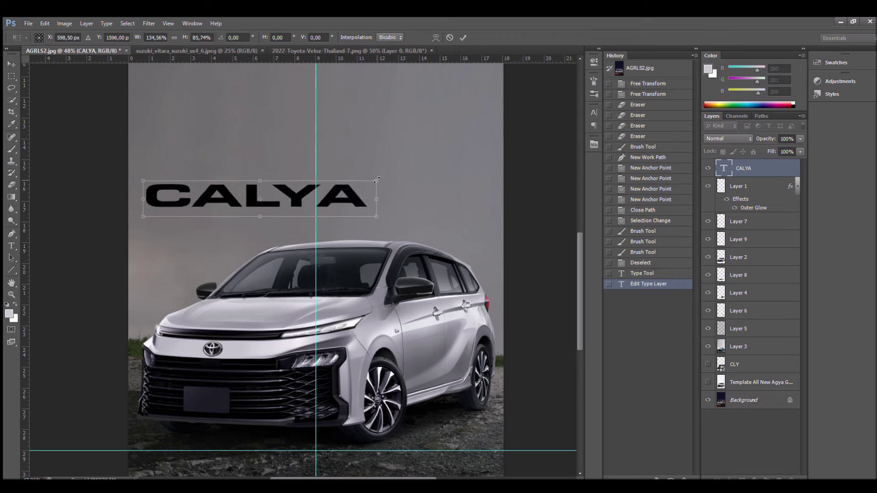
# Step: Duplicate CALYA as white lettering, shrunk and straightened onto the grille plate
pyautogui.hotkey('ctrl', 'j')
pyautogui.hotkey('ctrl', 't')
pyautogui.moveTo(260, 213); pyautogui.dragTo(253, 396)
pyautogui.moveTo(363, 413); pyautogui.dragTo(274, 417)
pyautogui.hotkey('ctrl', '+')
pyautogui.moveTo(567, 323); pyautogui.dragTo(522, 325)
pyautogui.hscroll(3, 522, 325)
pyautogui.moveTo(466, 335); pyautogui.dragTo(415, 344)
pyautogui.press('Return')
pyautogui.hotkey('ctrl', 't')
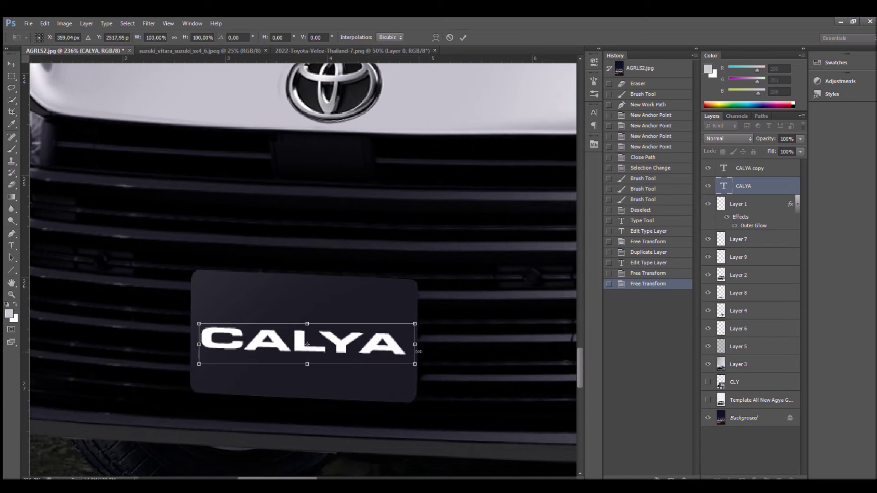
pyautogui.press('Return')
# Step: Add ALL NEW text and shrink a copy onto the plate above CALYA
pyautogui.hotkey('ctrl', '0')
pyautogui.write('ALL NEW')
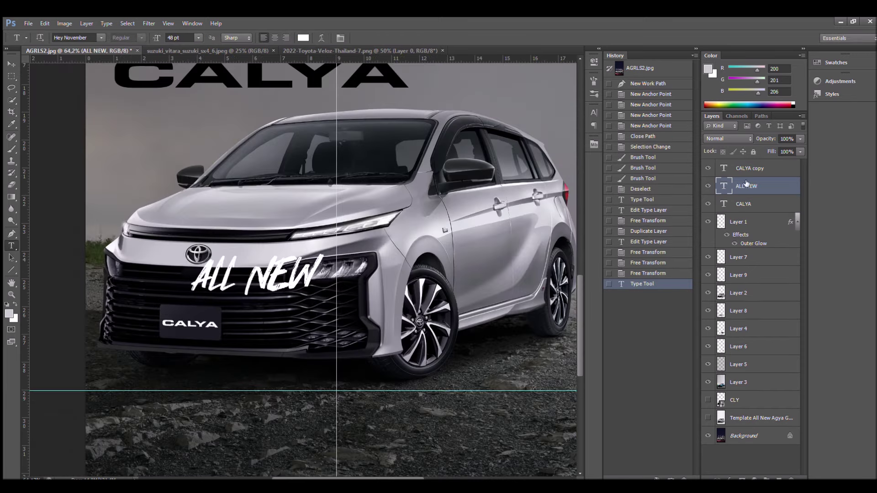
pyautogui.moveTo(731, 179); pyautogui.dragTo(732, 201)
pyautogui.scroll(5, 256, 274)
pyautogui.hotkey('ctrl', 't')
pyautogui.moveTo(320, 137)
pyautogui.mouseDown()
pyautogui.moveTo(137, 283)
pyautogui.moveTo(214, 261)
pyautogui.mouseUp()
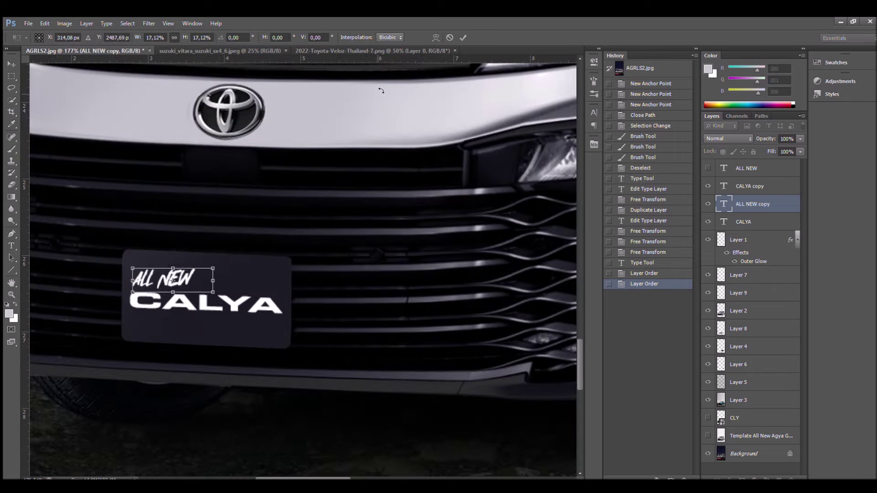
pyautogui.press('Return')
pyautogui.hotkey('ctrl', '0')
pyautogui.scroll(3, 439, 71)
# Step: Reveal the (high spec) caption layer, then switch to the Daihatsu image
pyautogui.press('t')
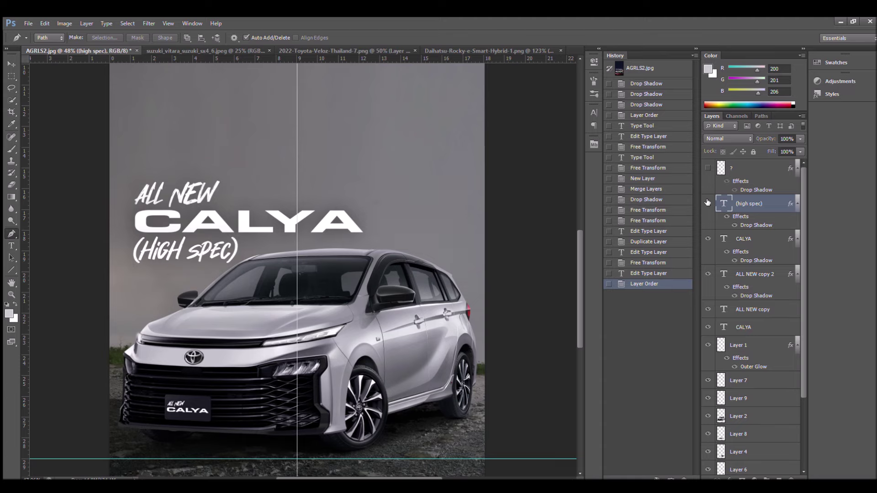
pyautogui.click(707, 168)
pyautogui.click(489, 50)
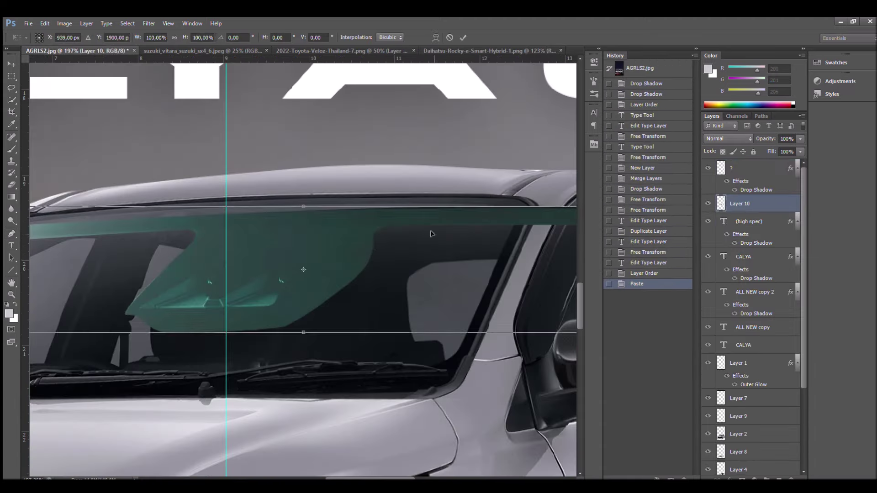
# Step: Shrink and slant the pasted teal glass to fit the top of the windshield
pyautogui.moveTo(303, 332); pyautogui.dragTo(308, 274)
pyautogui.moveTo(307, 239)
pyautogui.mouseDown()
pyautogui.moveTo(432, 238)
pyautogui.moveTo(447, 229)
pyautogui.mouseUp()
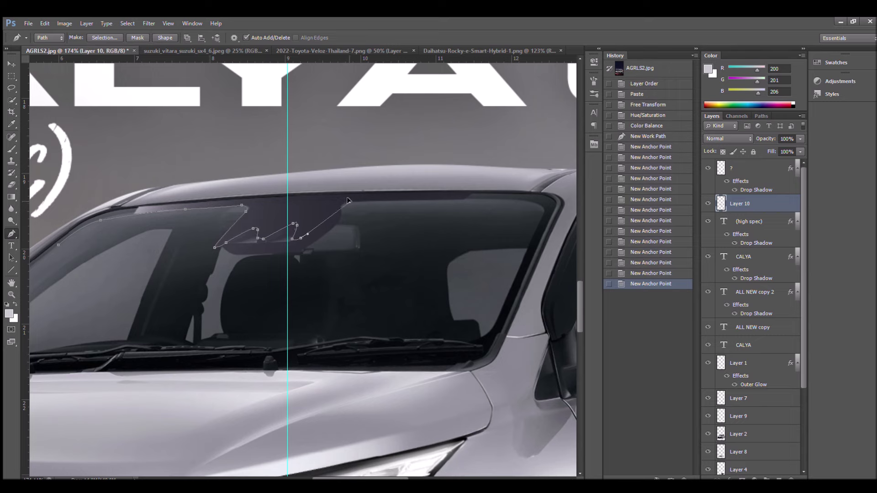
pyautogui.hscroll(-5, 63, 222)
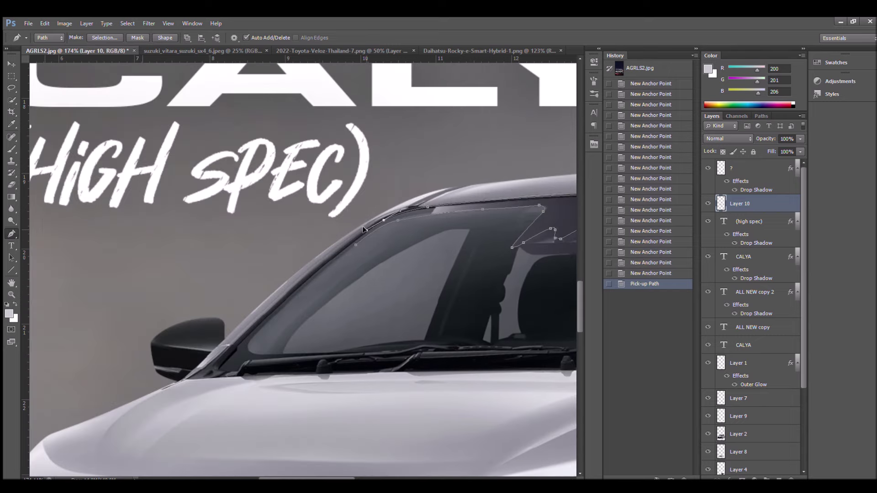